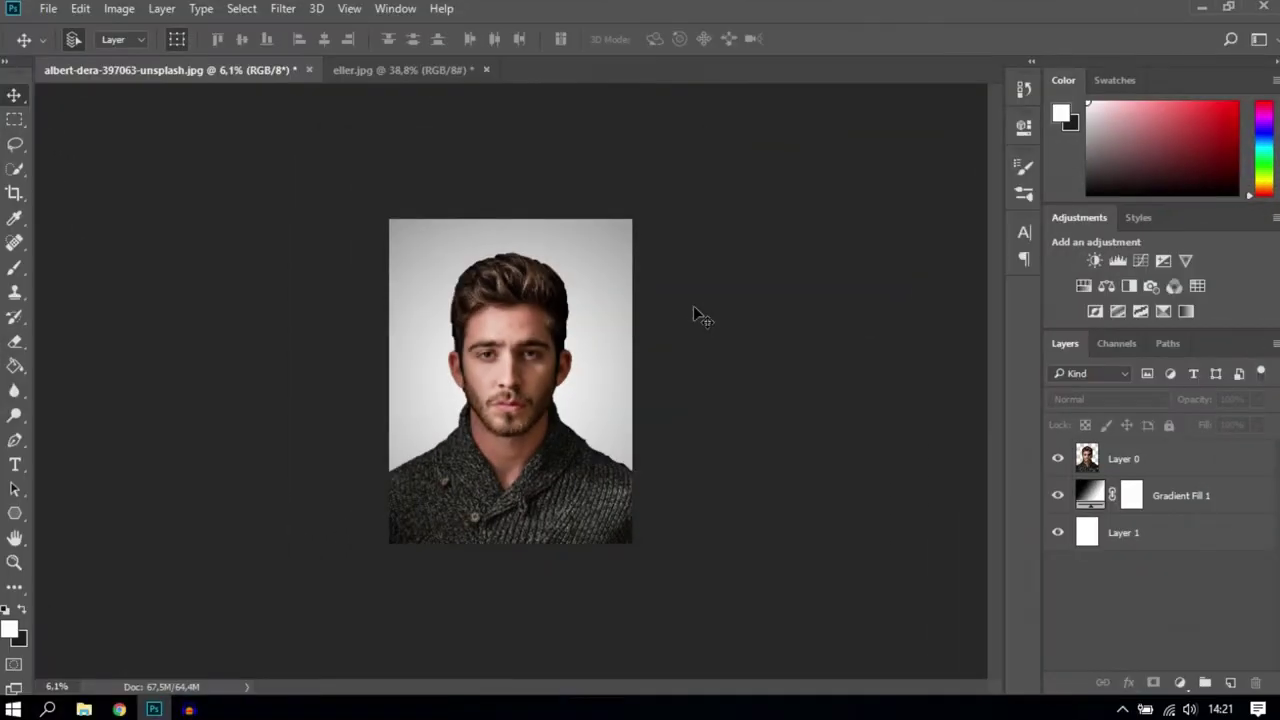
Zoom around the portrait, then select Layer 0 in the Layers panel for editing
scroll(588, 380, "up", 1)
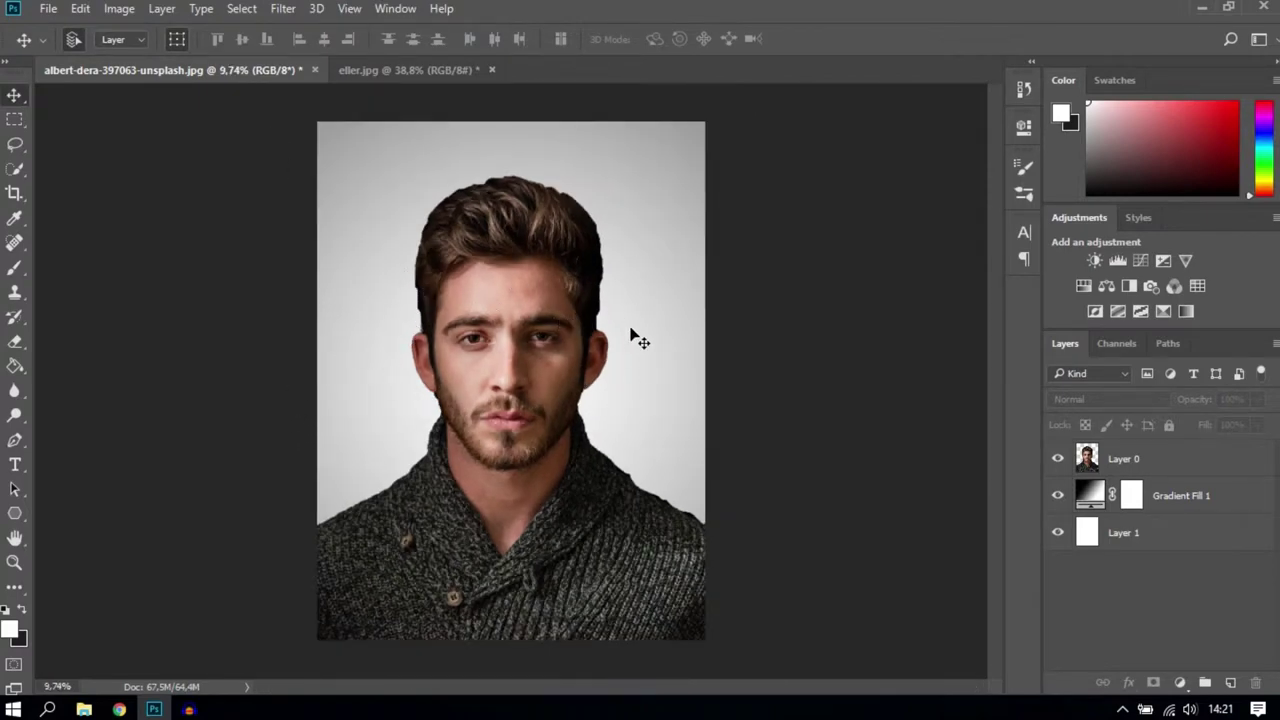
scroll(343, 457, "up", 1)
scroll(343, 457, "down", 1)
scroll(343, 457, "up", 1)
scroll(343, 457, "down", 1)
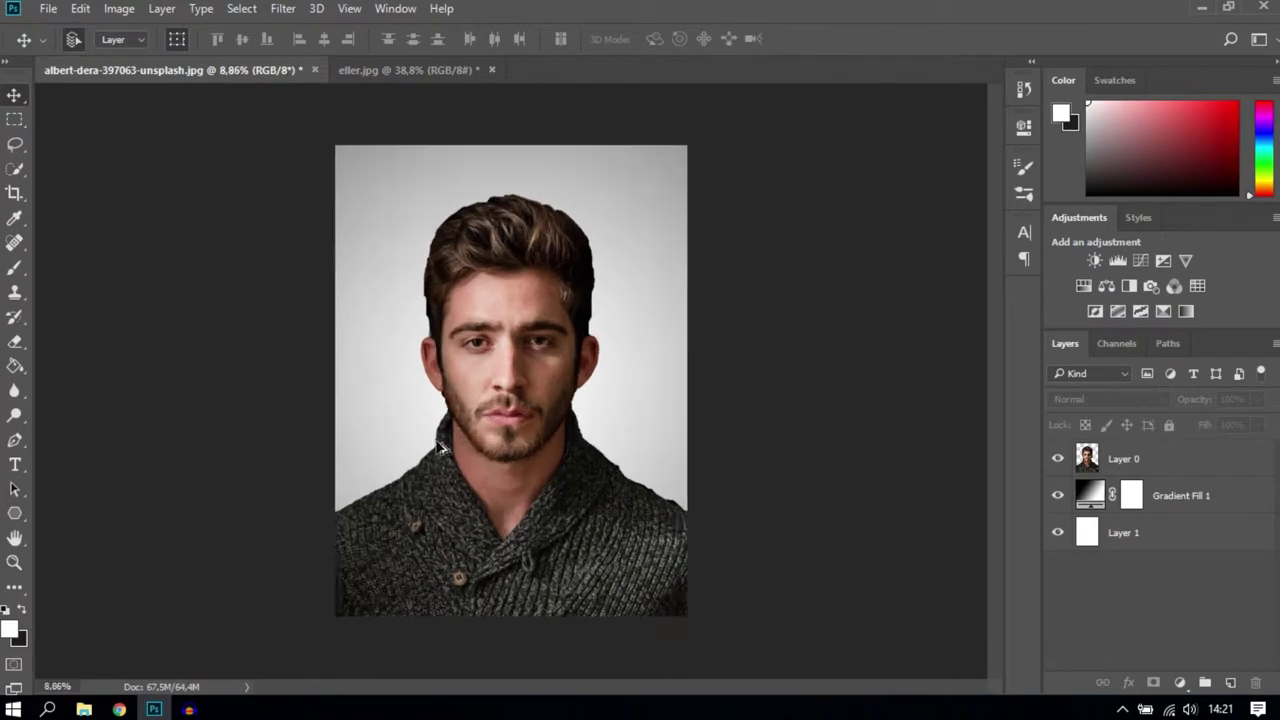
scroll(440, 449, "down", 1)
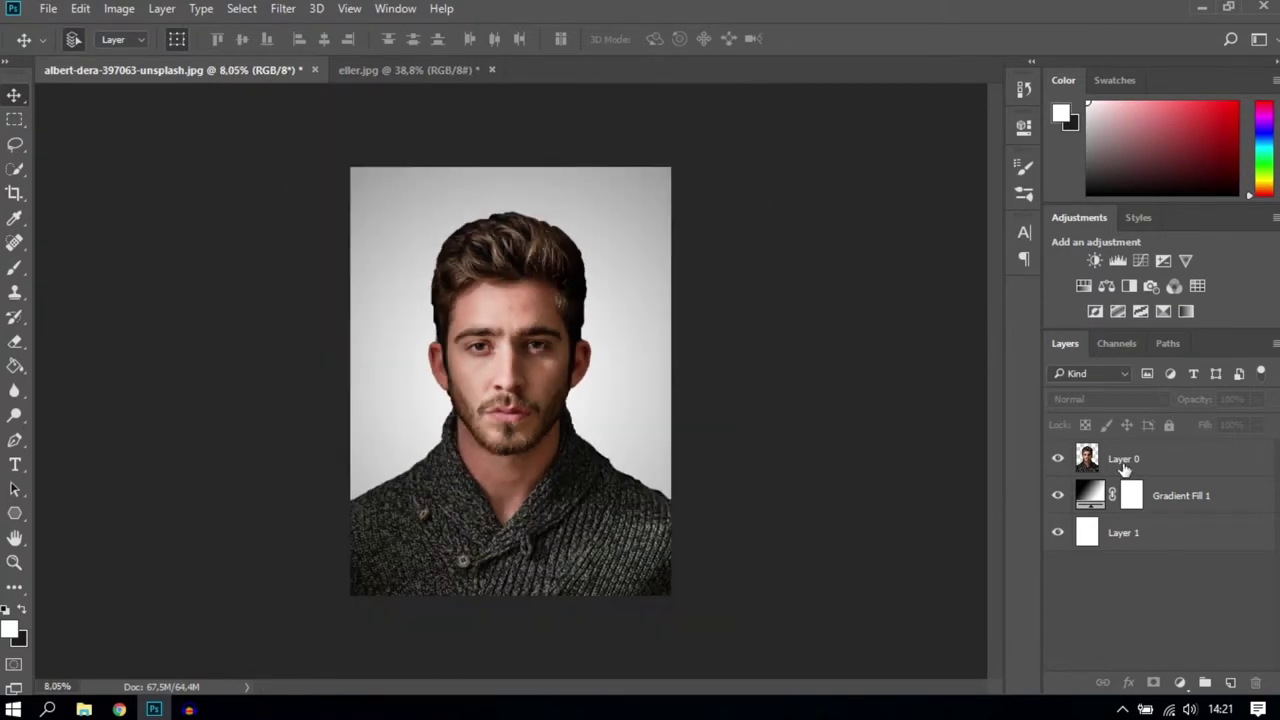
left_click(1122, 462)
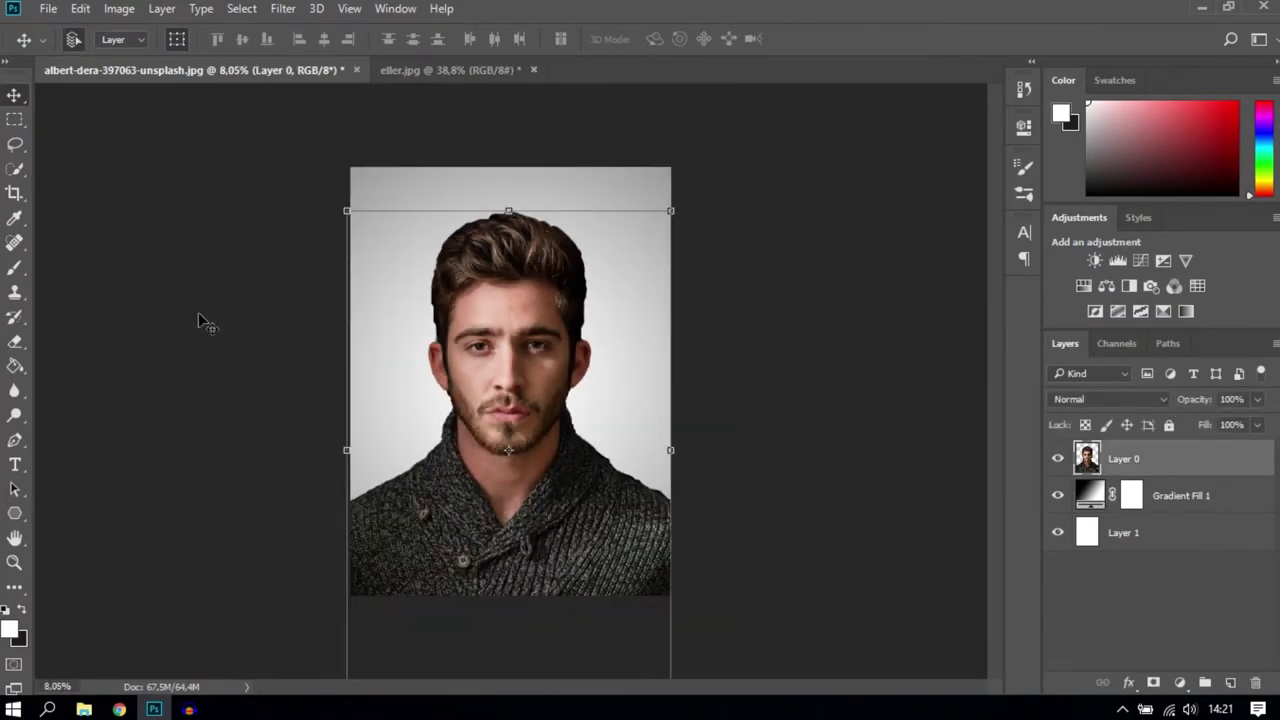
Marquee-select a horizontal band across the forehead with the Rectangular Marquee Tool
left_click_drag(14, 119, 77, 119)
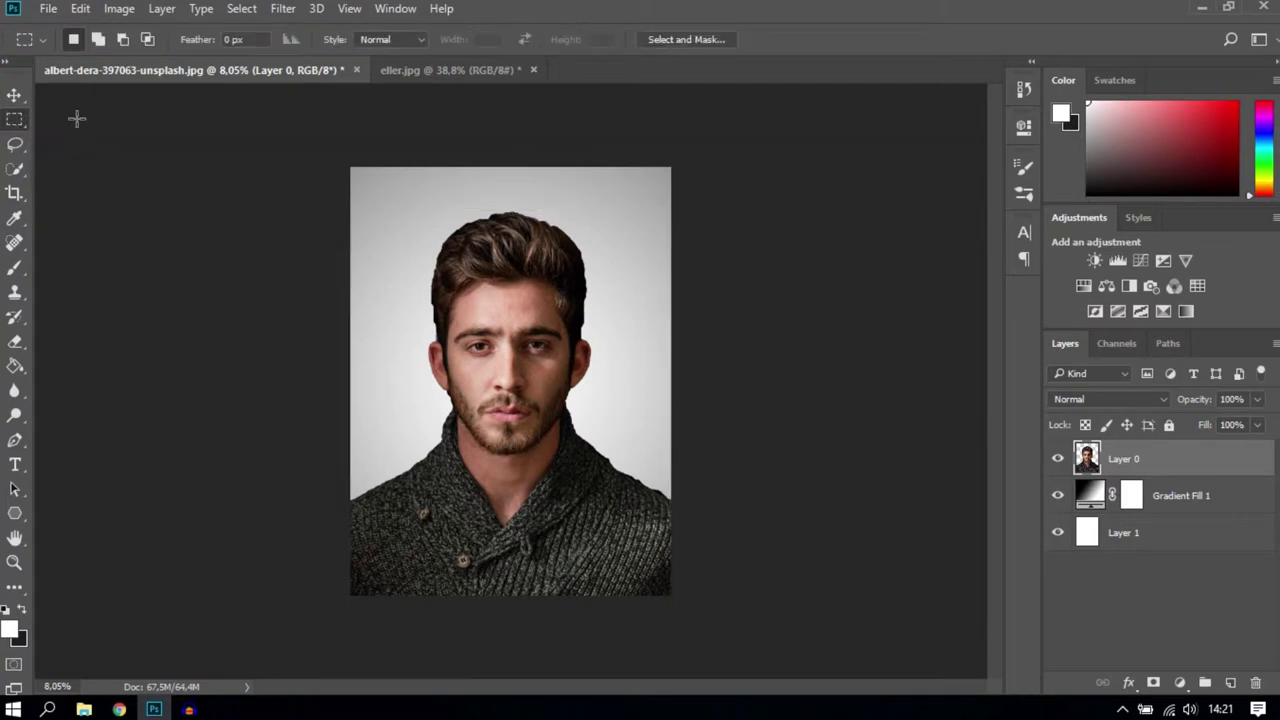
scroll(565, 300, "up", 1)
scroll(490, 280, "up", 1)
scroll(417, 262, "down", 1)
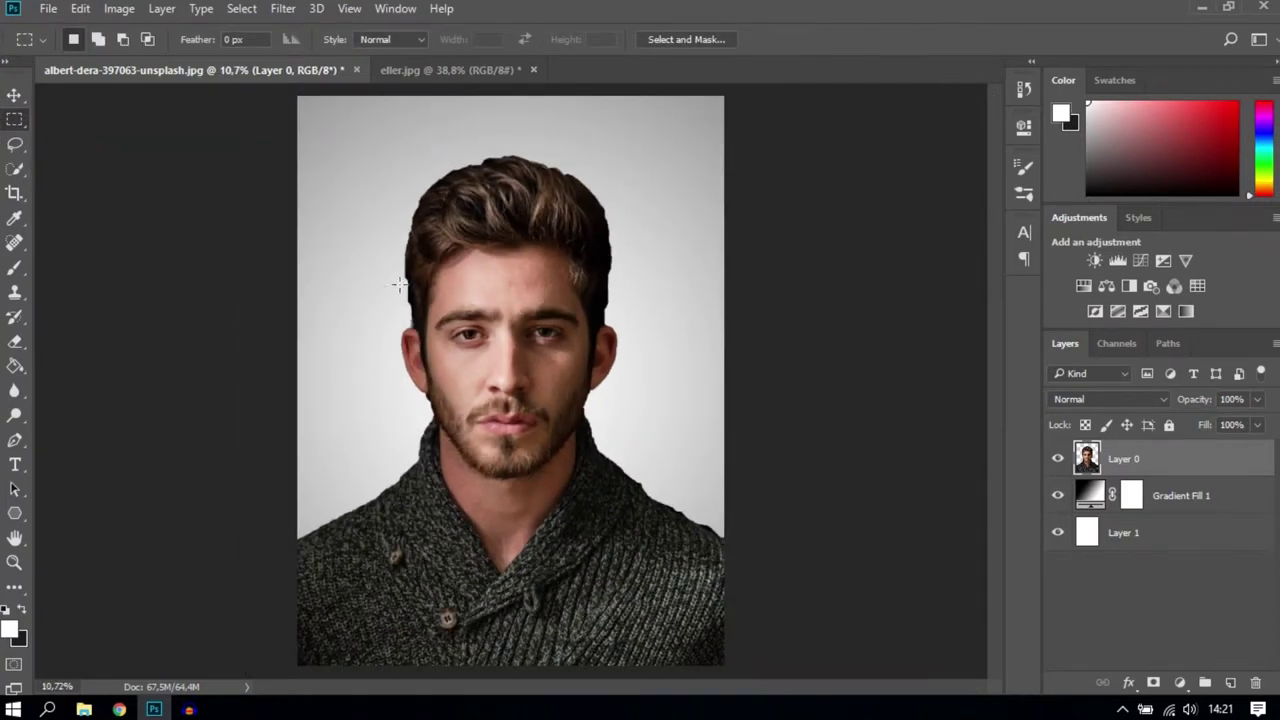
mouse_move(379, 239)
left_mouse_down()
mouse_move(509, 291)
mouse_move(625, 307)
left_mouse_up()
Shift the forehead band to the left, then marquee a band across the eyes
left_click_drag(530, 286, 510, 285)
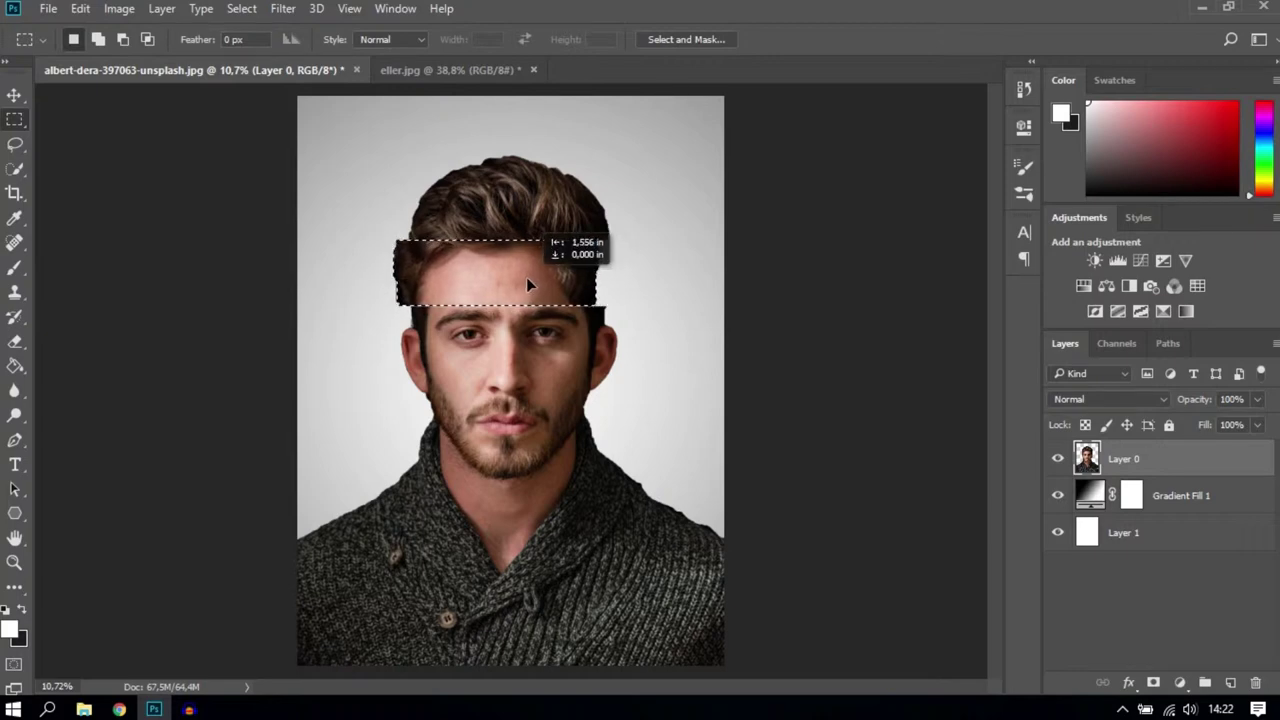
left_click_drag(510, 285, 501, 285)
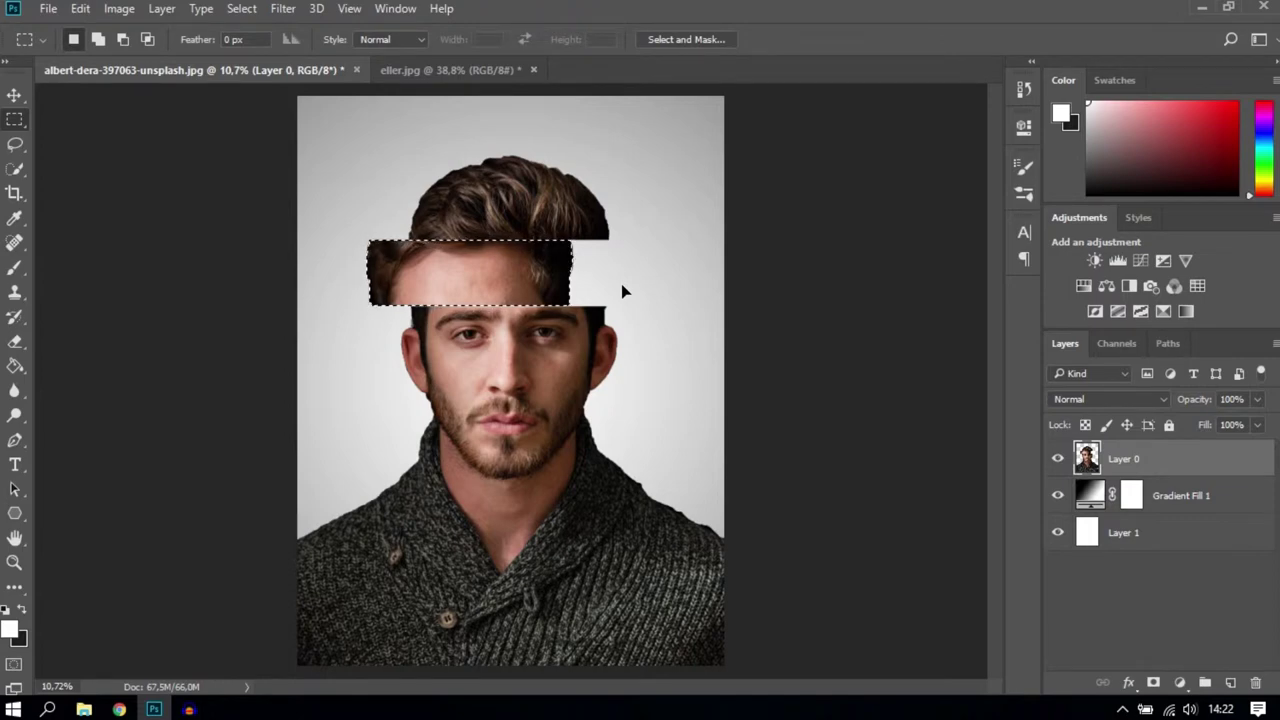
scroll(549, 320, "up", 1)
scroll(489, 357, "up", 2)
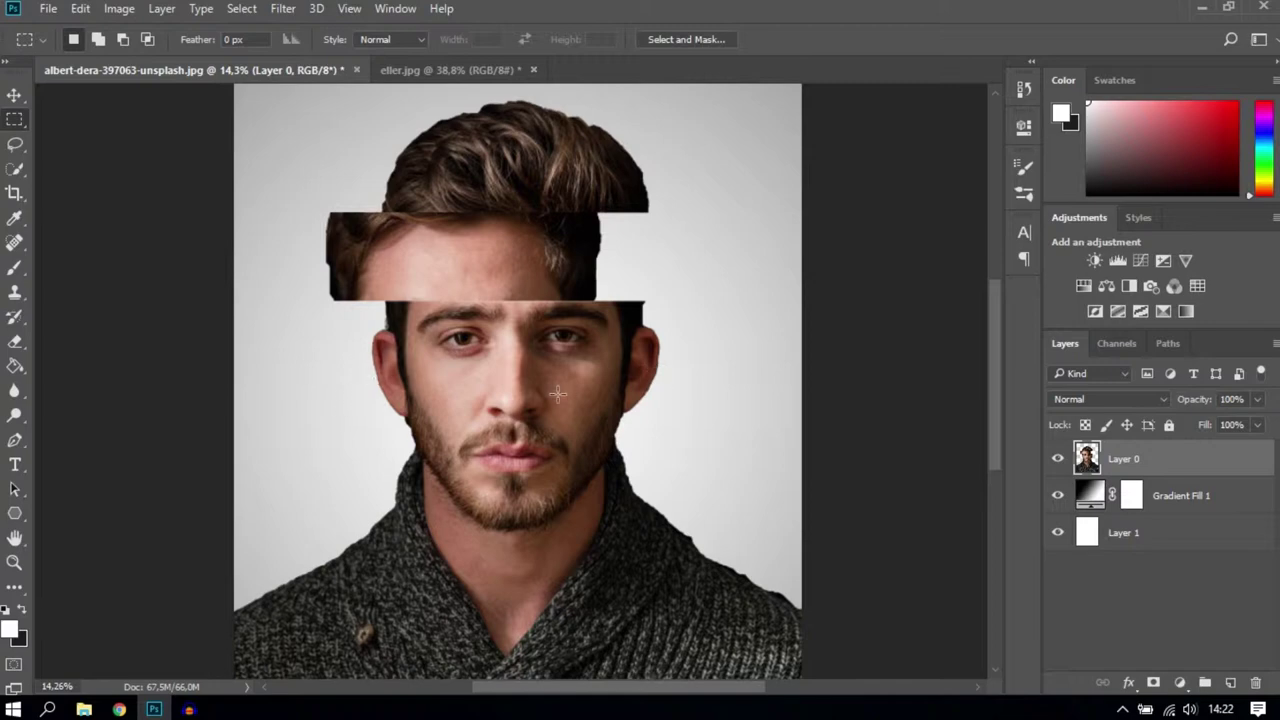
left_click_drag(360, 348, 593, 394)
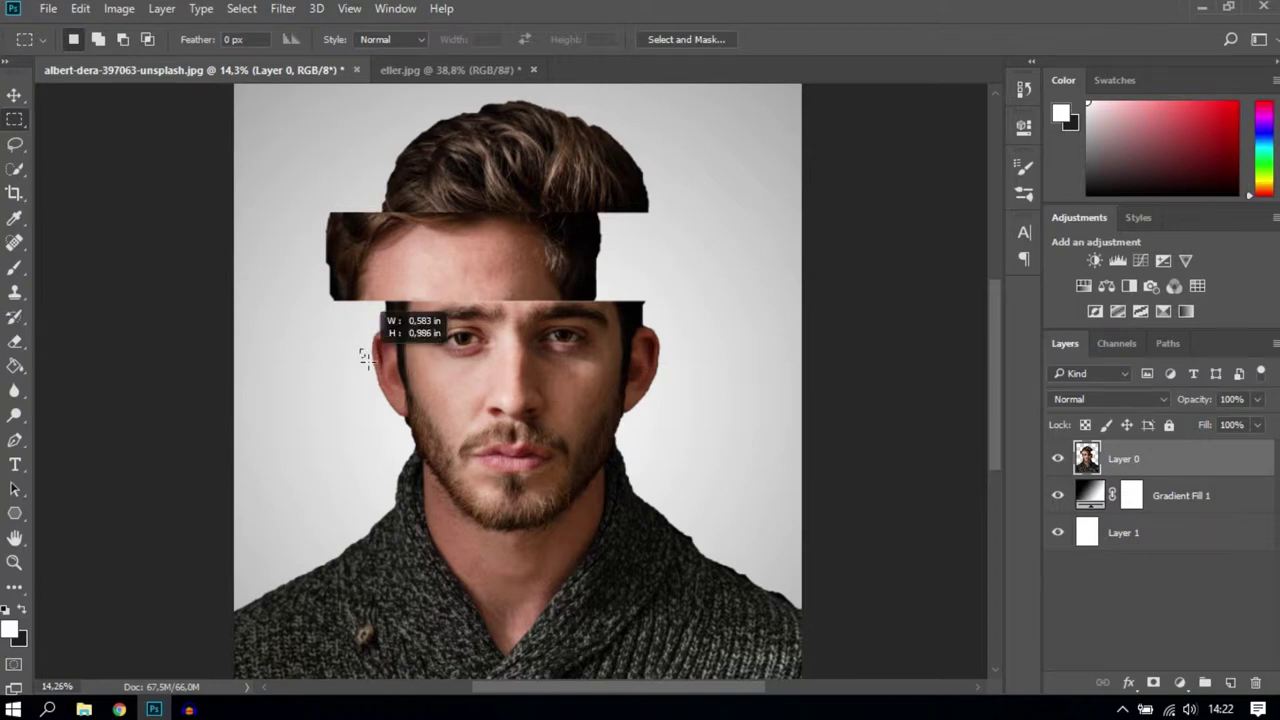
Redraw the band selection so it spans the nose and cheeks
left_click_drag(593, 394, 658, 404)
left_click(661, 420)
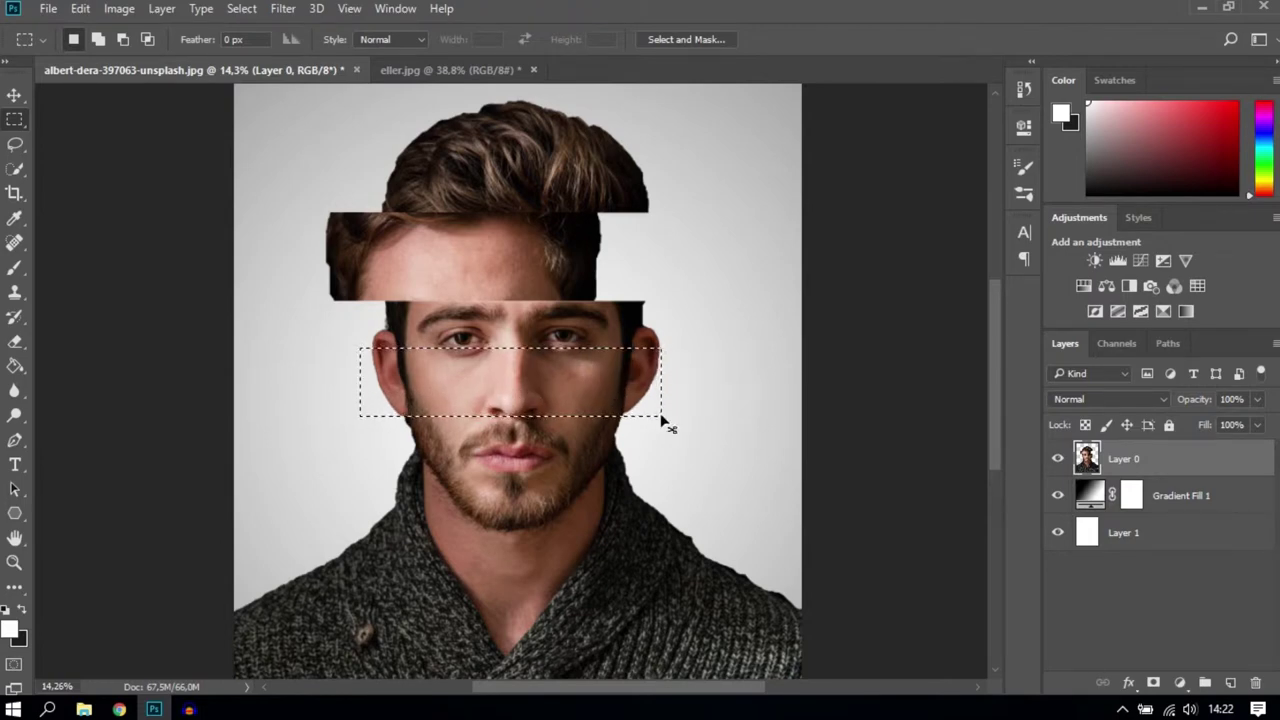
left_click(405, 385)
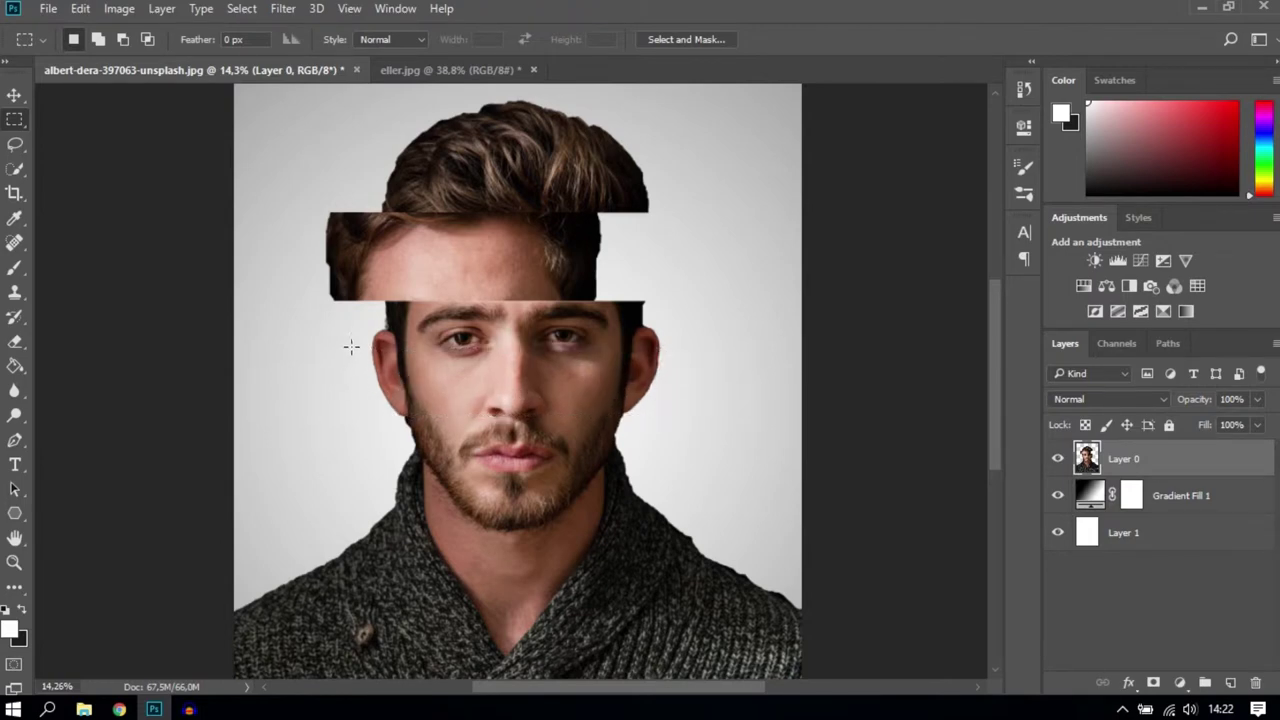
left_click_drag(351, 345, 469, 390)
left_click_drag(358, 356, 674, 424)
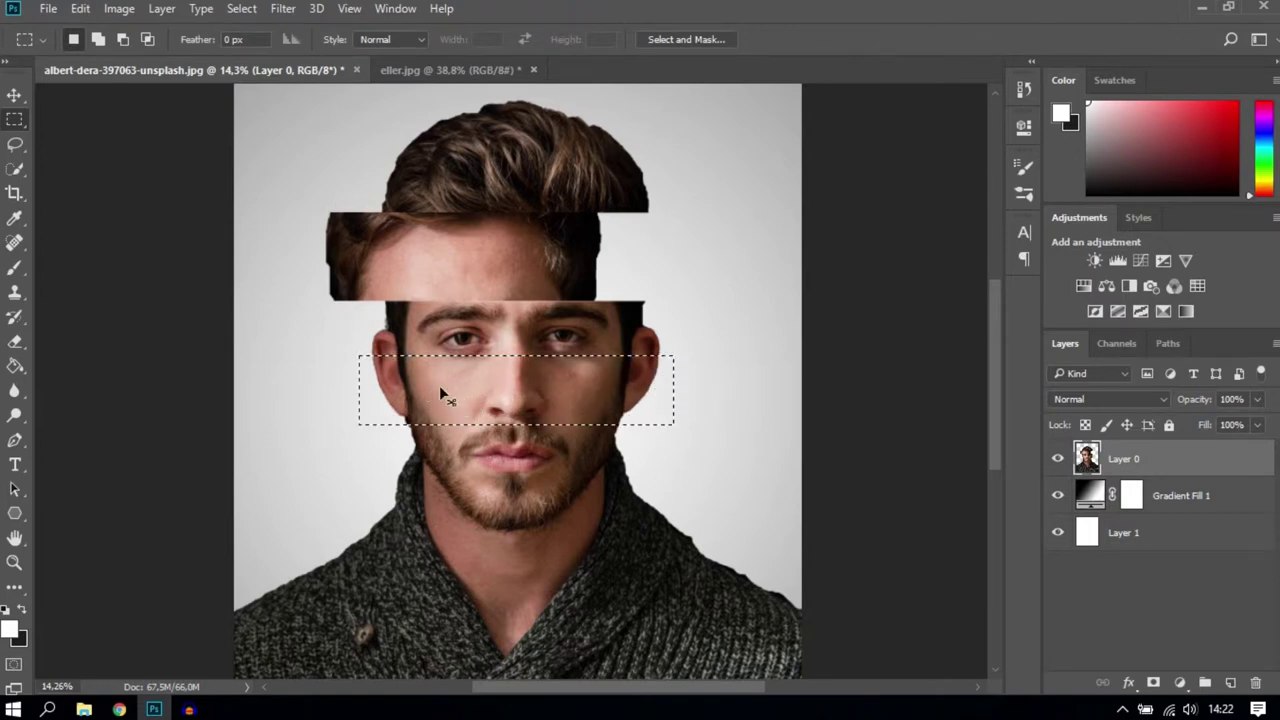
Move the nose strip right and slightly up, then deselect
left_click_drag(466, 375, 532, 397)
left_click_drag(628, 399, 624, 399)
key("ctrl+d")
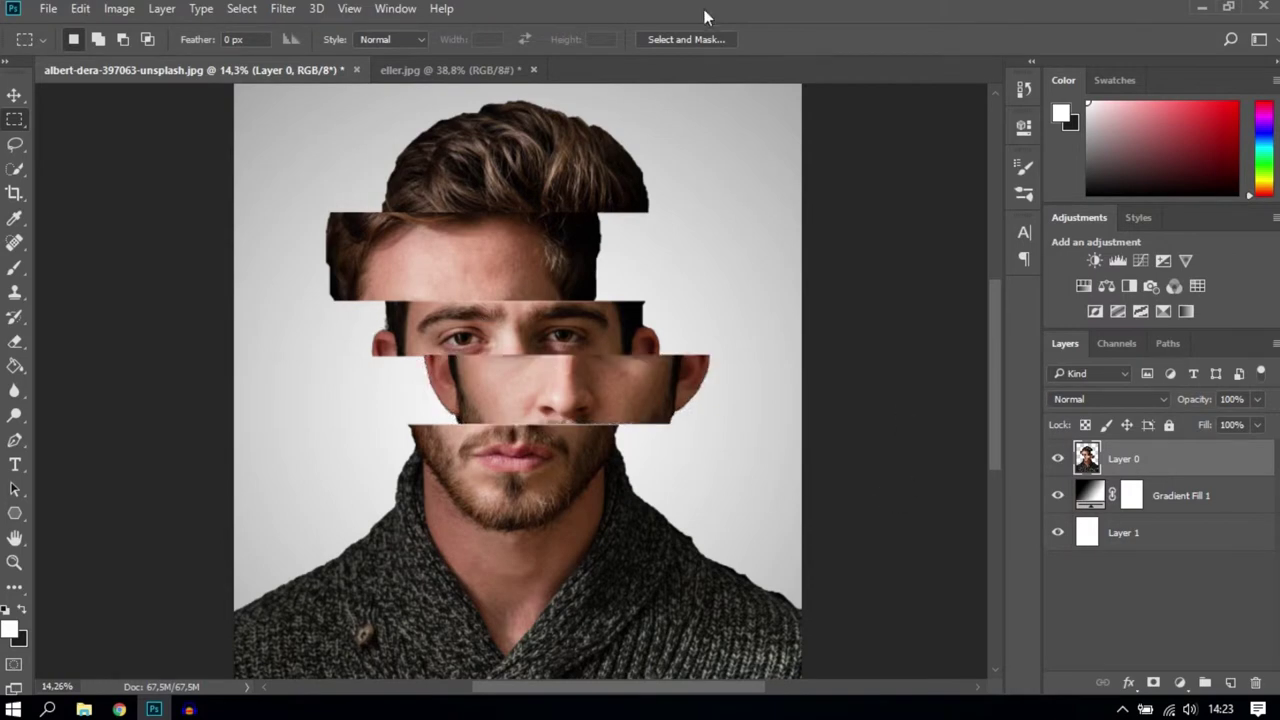
scroll(413, 234, "up", 2)
scroll(425, 245, "down", 2)
scroll(443, 259, "down", 2)
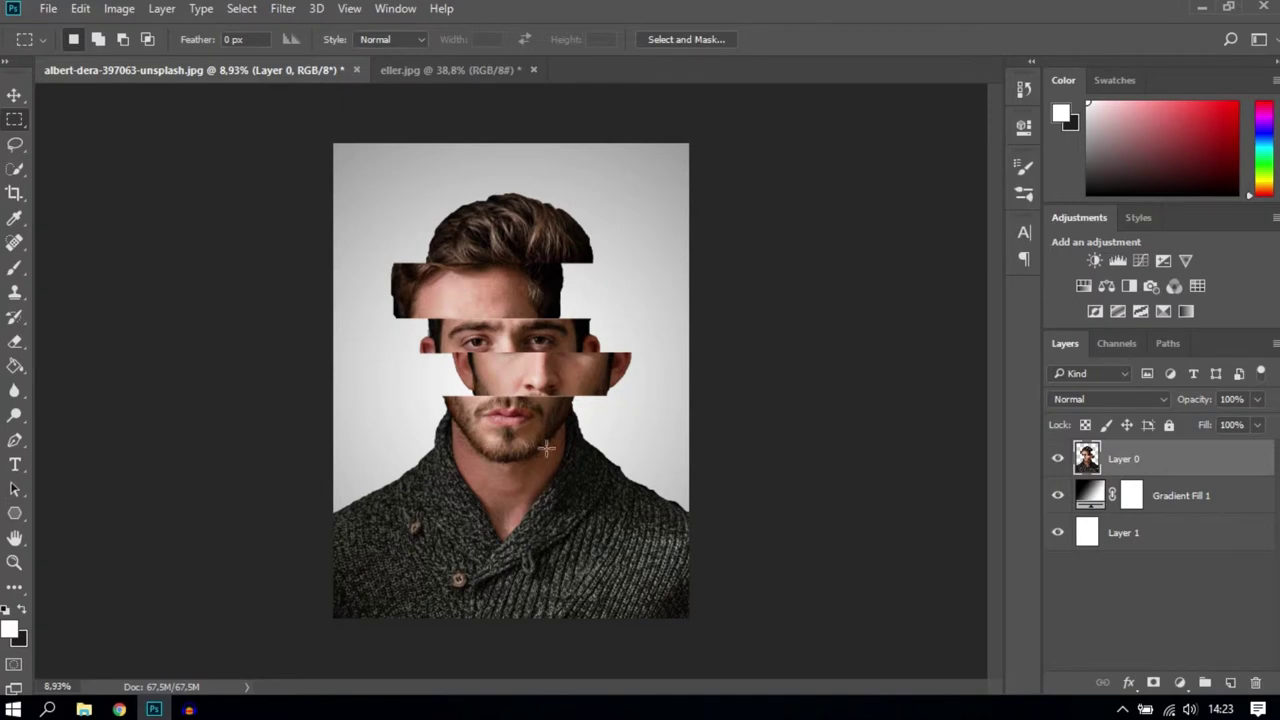
scroll(570, 252, "up", 2)
scroll(570, 253, "down", 1)
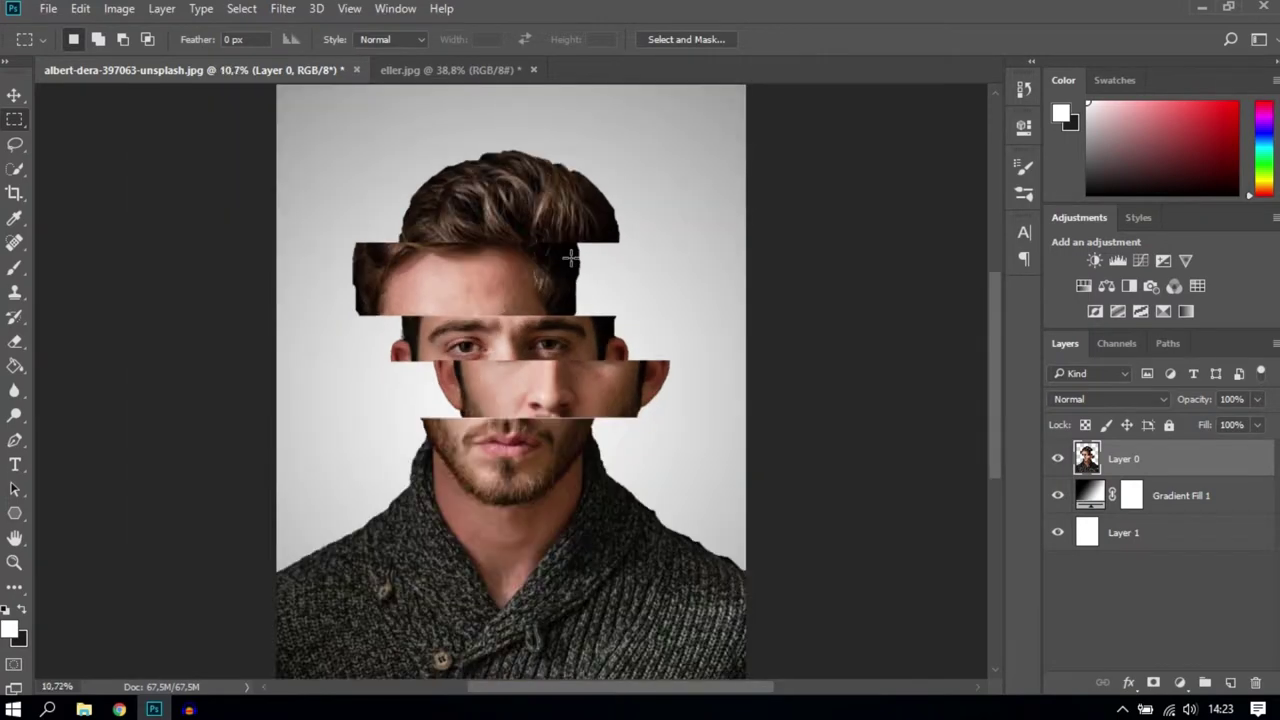
scroll(569, 258, "down", 1)
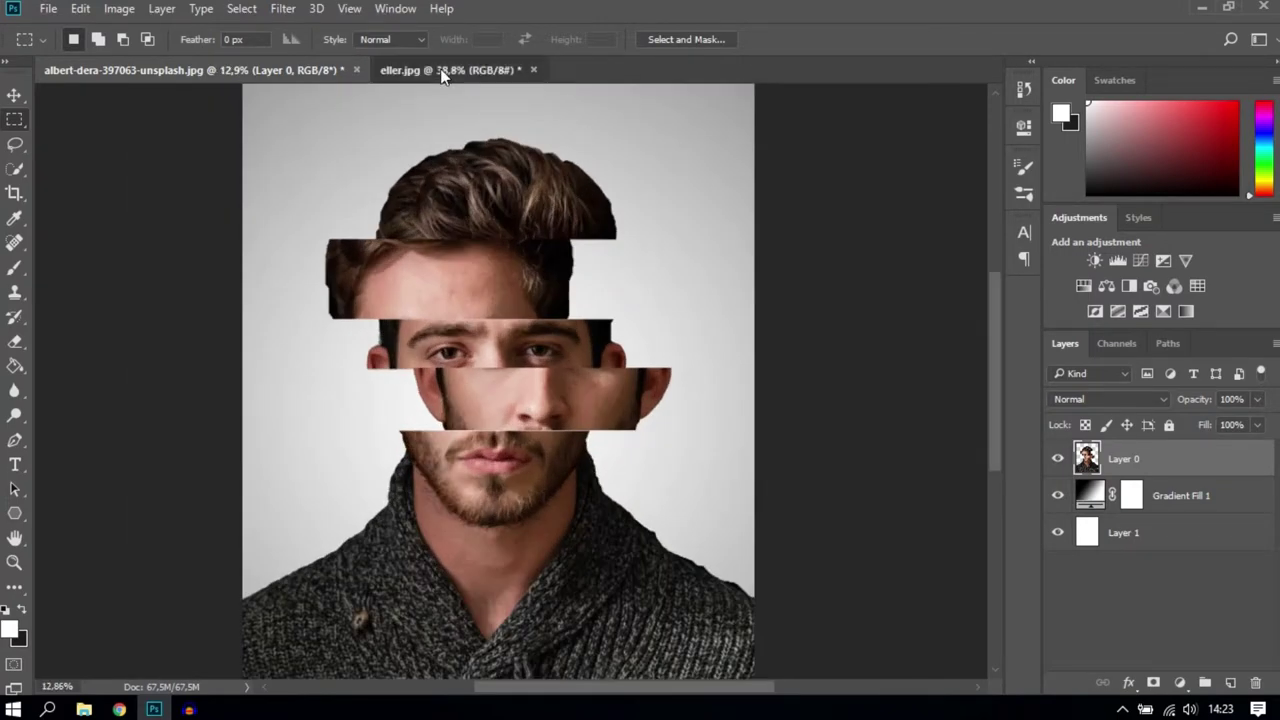
Drag the left pointing hand from eller.jpg into the portrait document
left_click(440, 69)
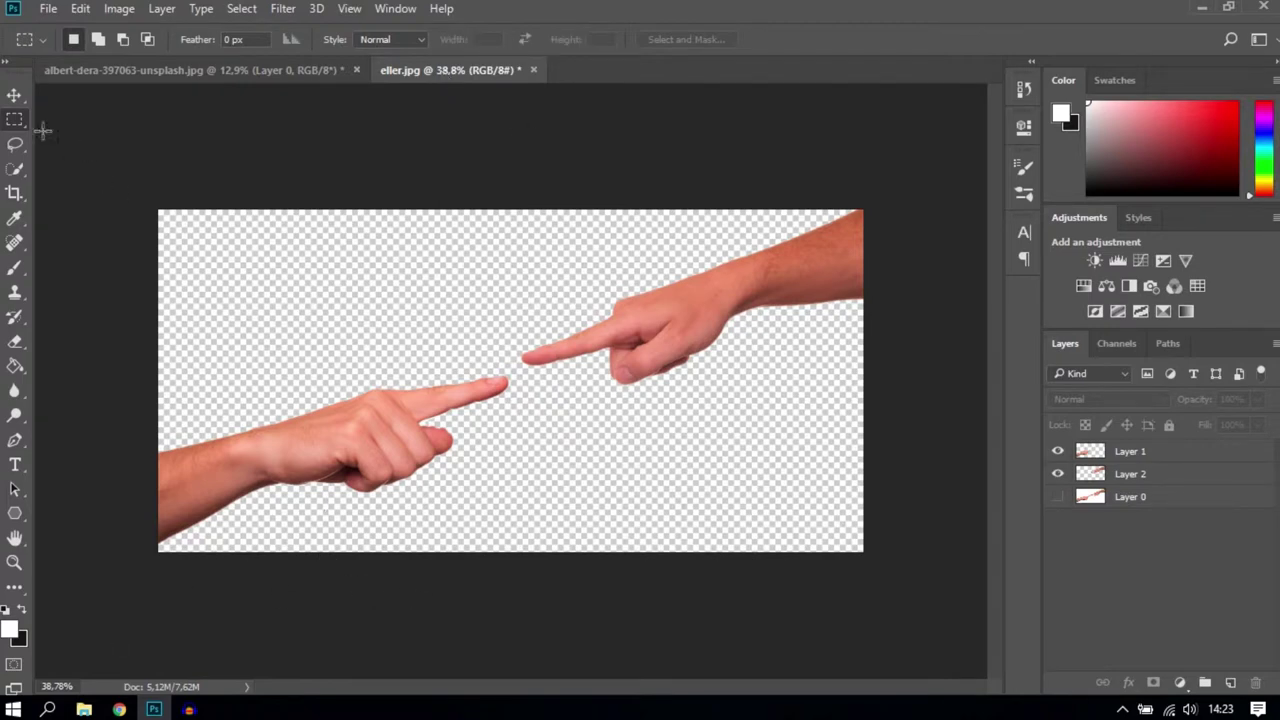
left_click(15, 95)
left_click_drag(423, 409, 280, 76)
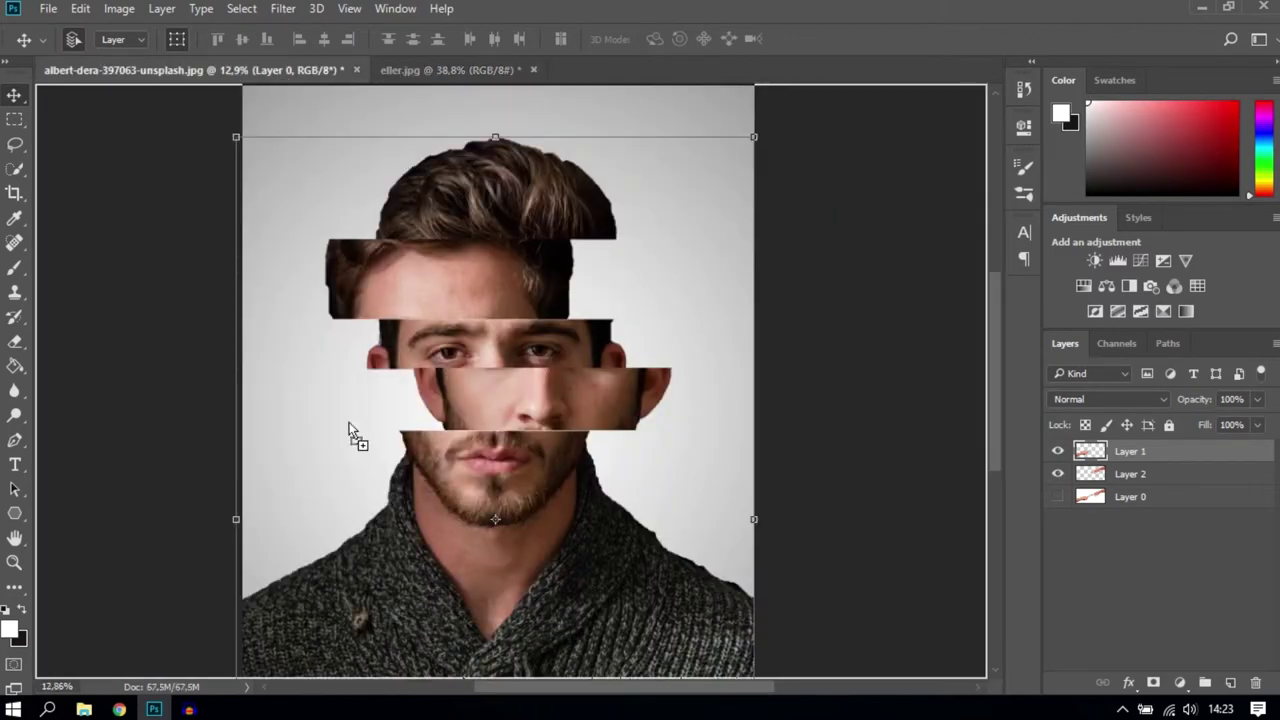
mouse_move(280, 76)
left_mouse_down()
mouse_move(350, 436)
mouse_move(331, 441)
left_mouse_up()
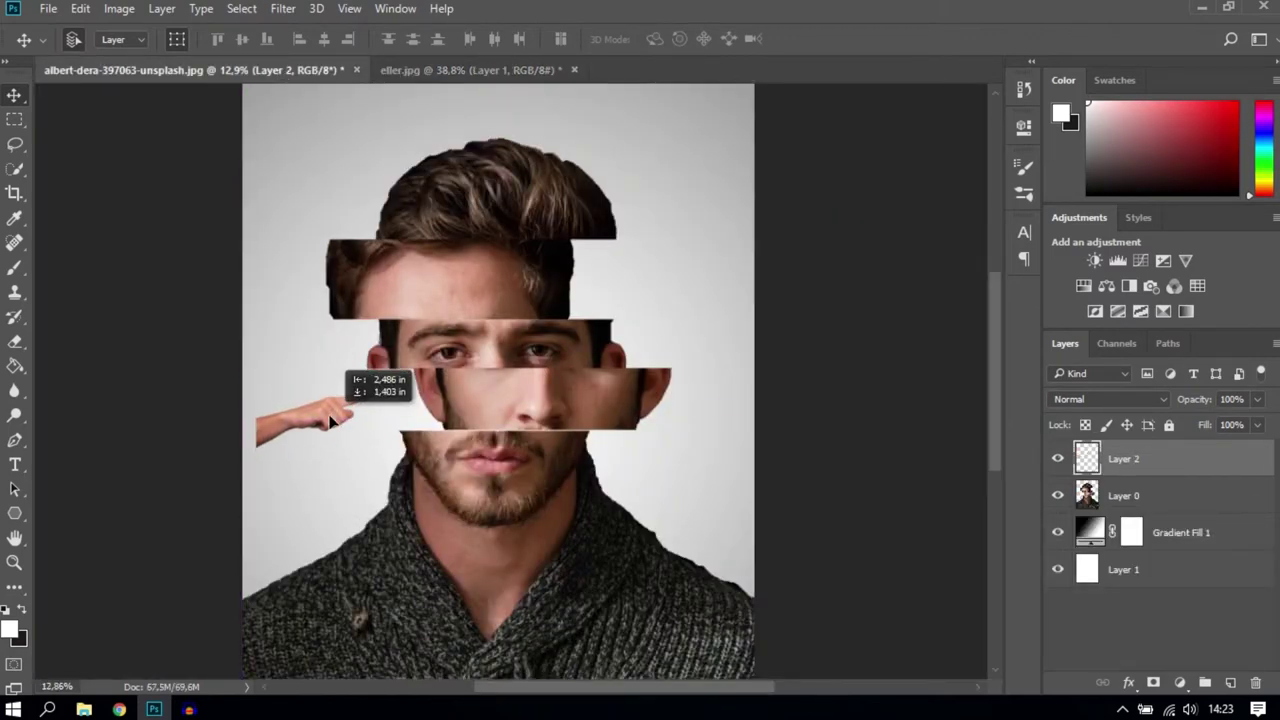
Rotate the hand about 15 degrees, enlarge it toward the face, and commit the transform
left_click_drag(397, 378, 399, 398)
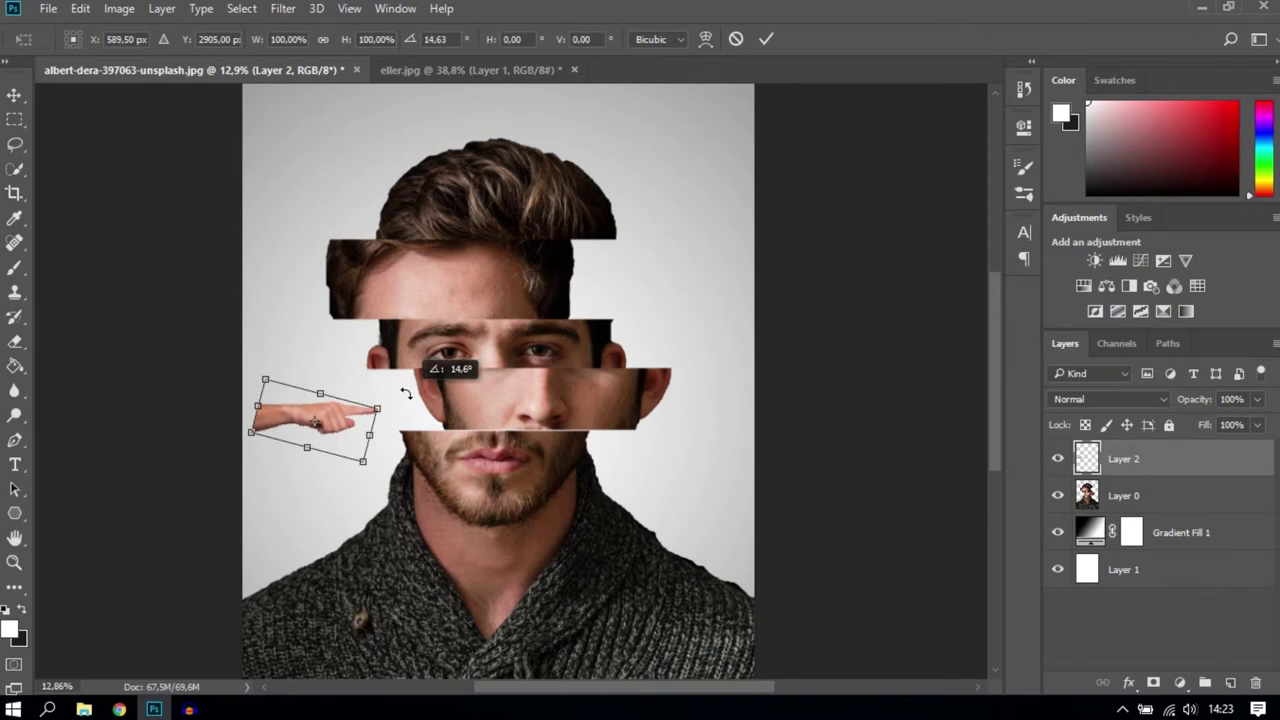
left_click_drag(377, 408, 408, 372)
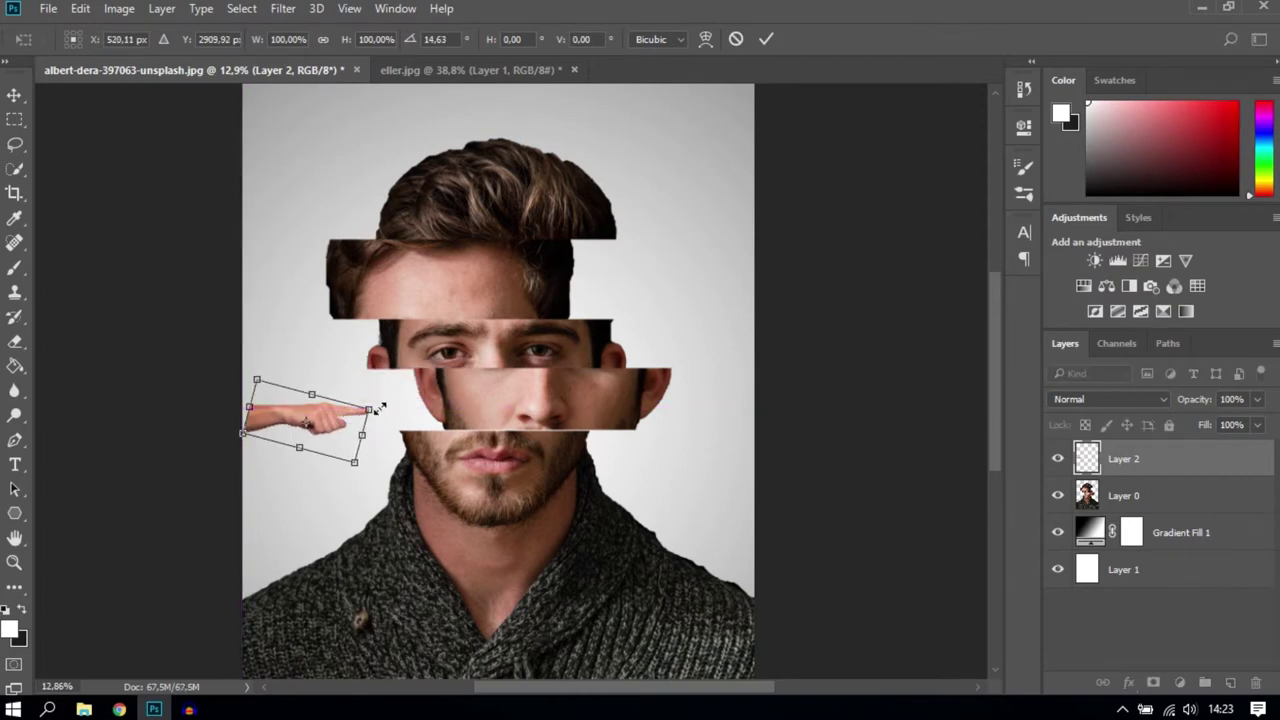
left_click_drag(334, 381, 418, 366)
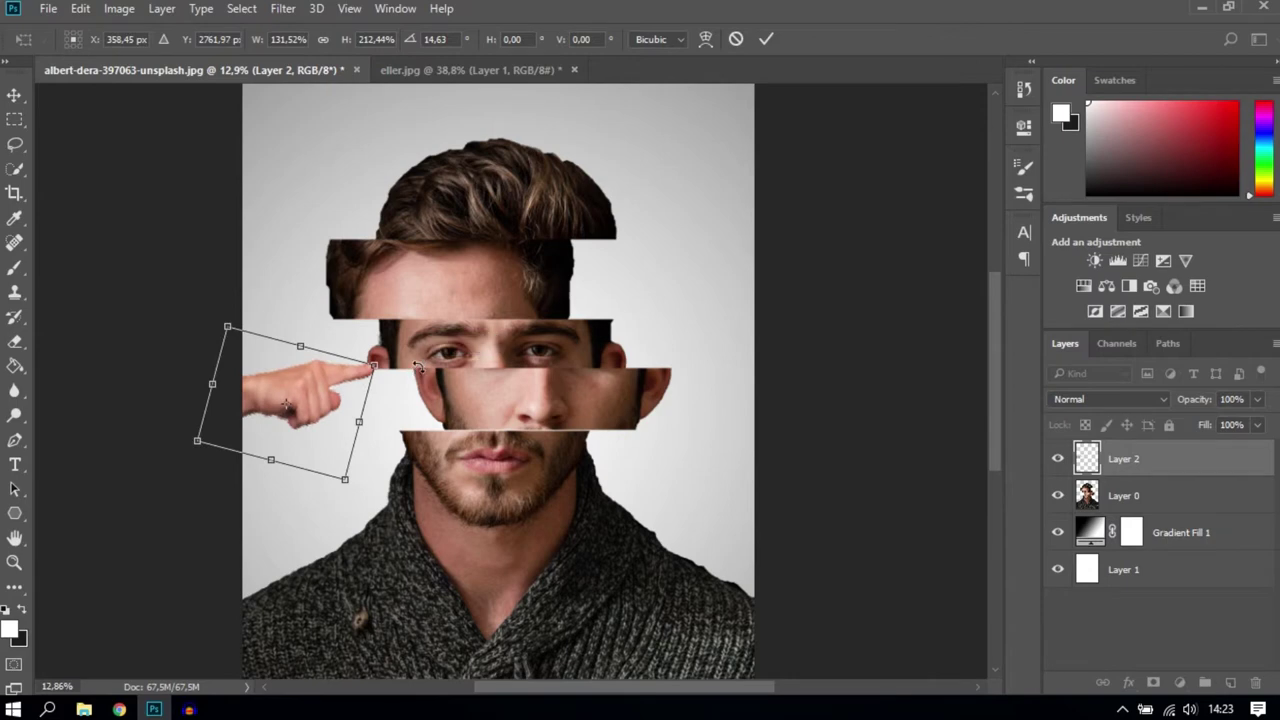
key("ctrl+z")
mouse_move(364, 408)
left_mouse_down()
mouse_move(419, 398)
mouse_move(344, 405)
mouse_move(425, 388)
mouse_move(366, 412)
left_mouse_up()
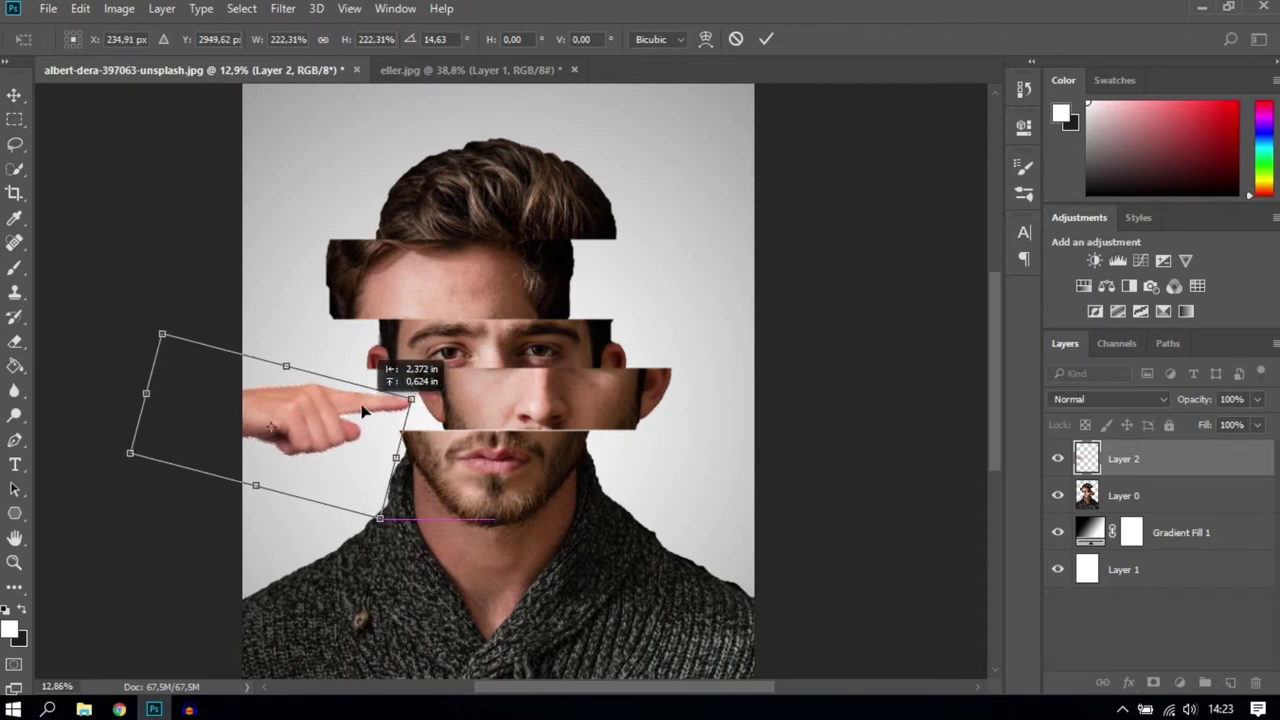
scroll(366, 414, "up", 3)
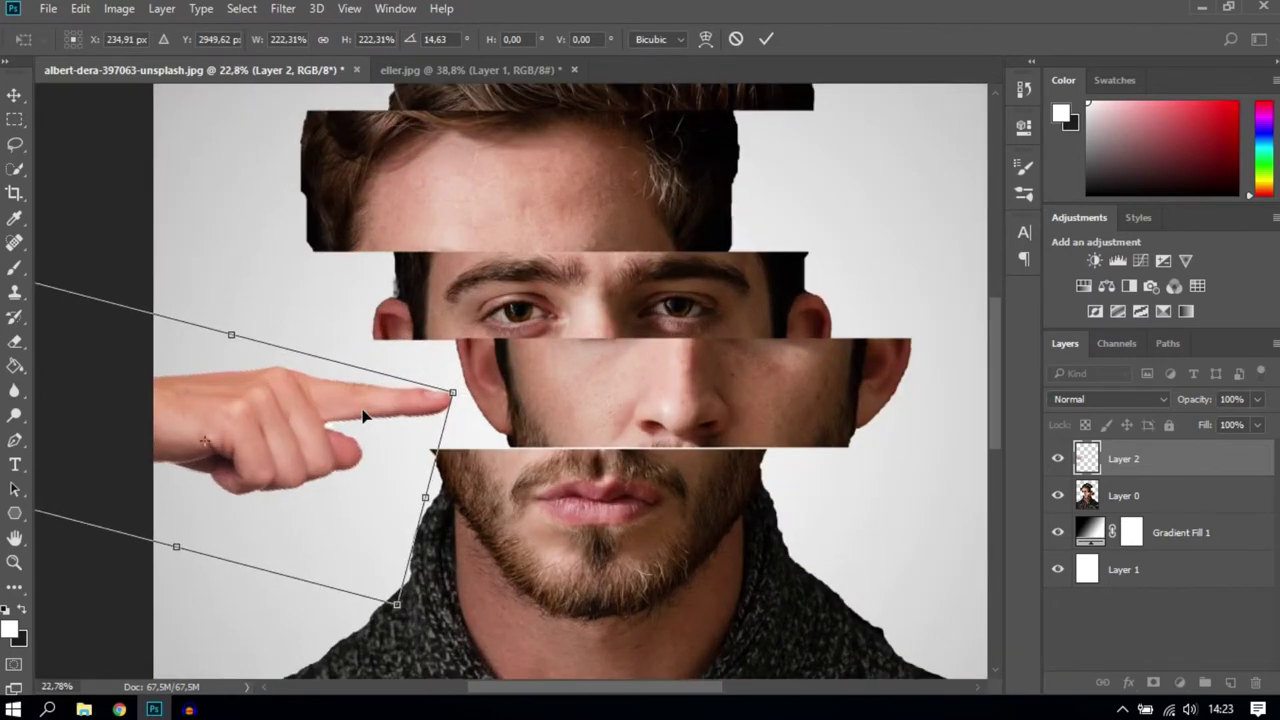
left_click_drag(364, 408, 364, 399)
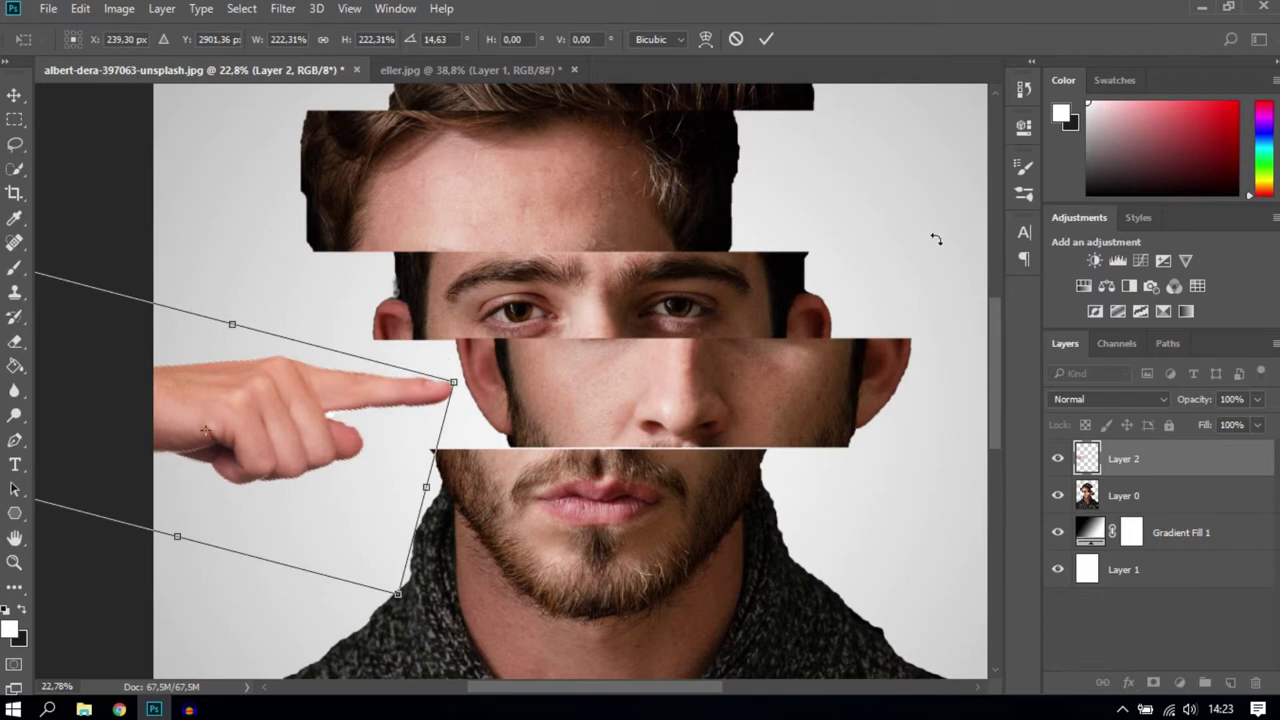
left_click(766, 38)
scroll(846, 434, "down", 5)
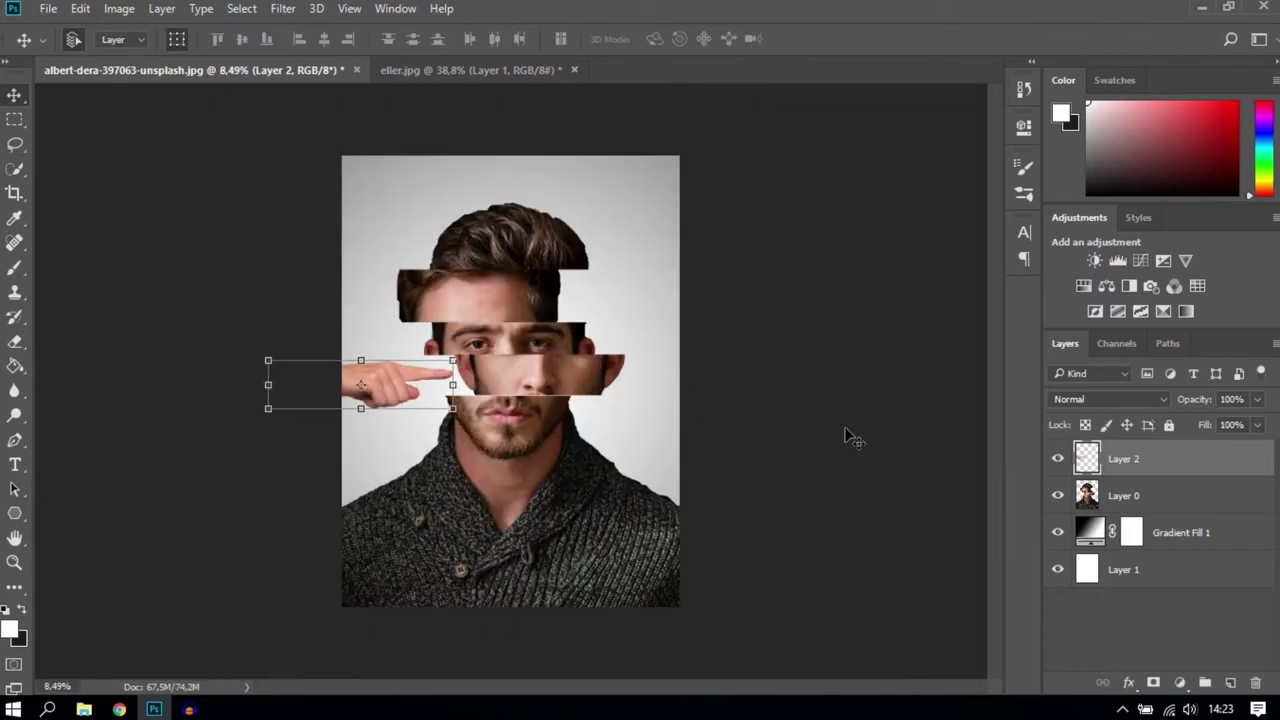
Fit the image to the window and bring the upper hand from eller.jpg into the portrait
key("ctrl+0")
scroll(450, 402, "up", 1)
scroll(445, 406, "down", 2)
scroll(440, 410, "up", 2)
scroll(434, 414, "down", 1)
scroll(440, 416, "down", 2)
scroll(479, 424, "up", 2)
scroll(615, 240, "down", 1)
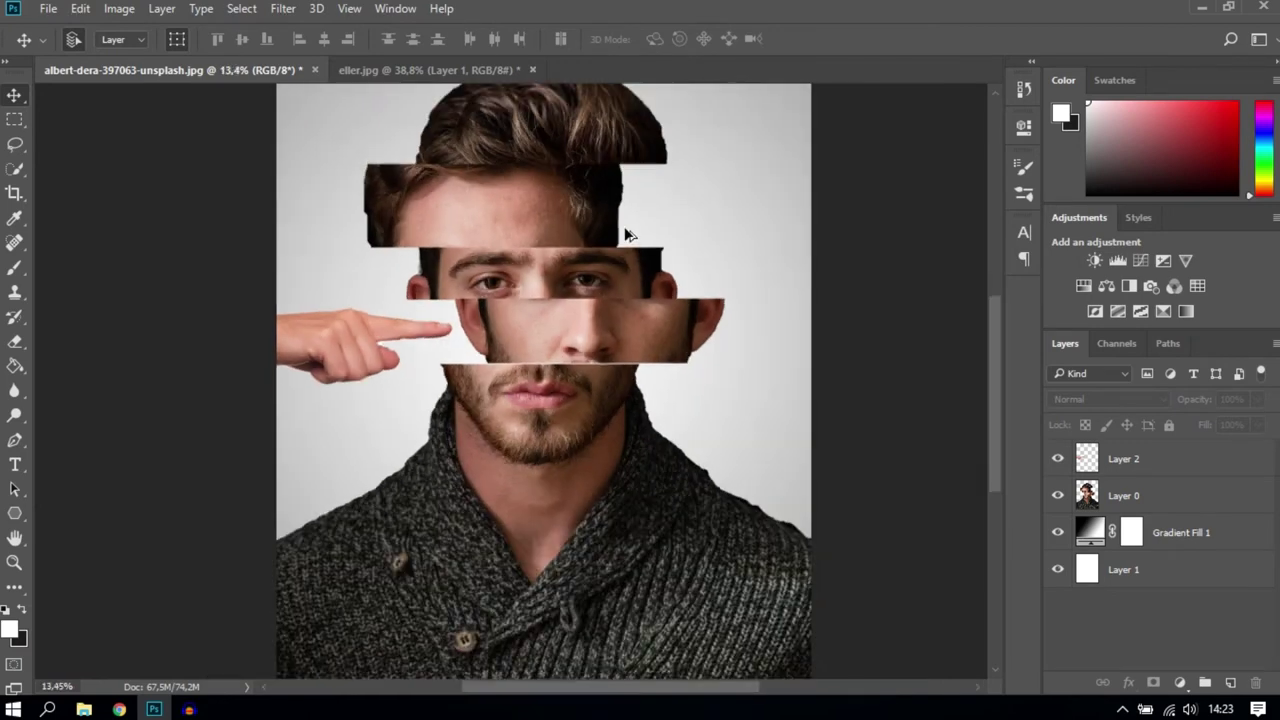
scroll(650, 222, "down", 1)
left_click(471, 69)
mouse_move(800, 266)
left_mouse_down()
mouse_move(563, 171)
mouse_move(256, 76)
mouse_move(640, 290)
left_mouse_up()
Enlarge and tilt the second hand, place it beside the forehead strip, and commit
scroll(634, 294, "up", 2)
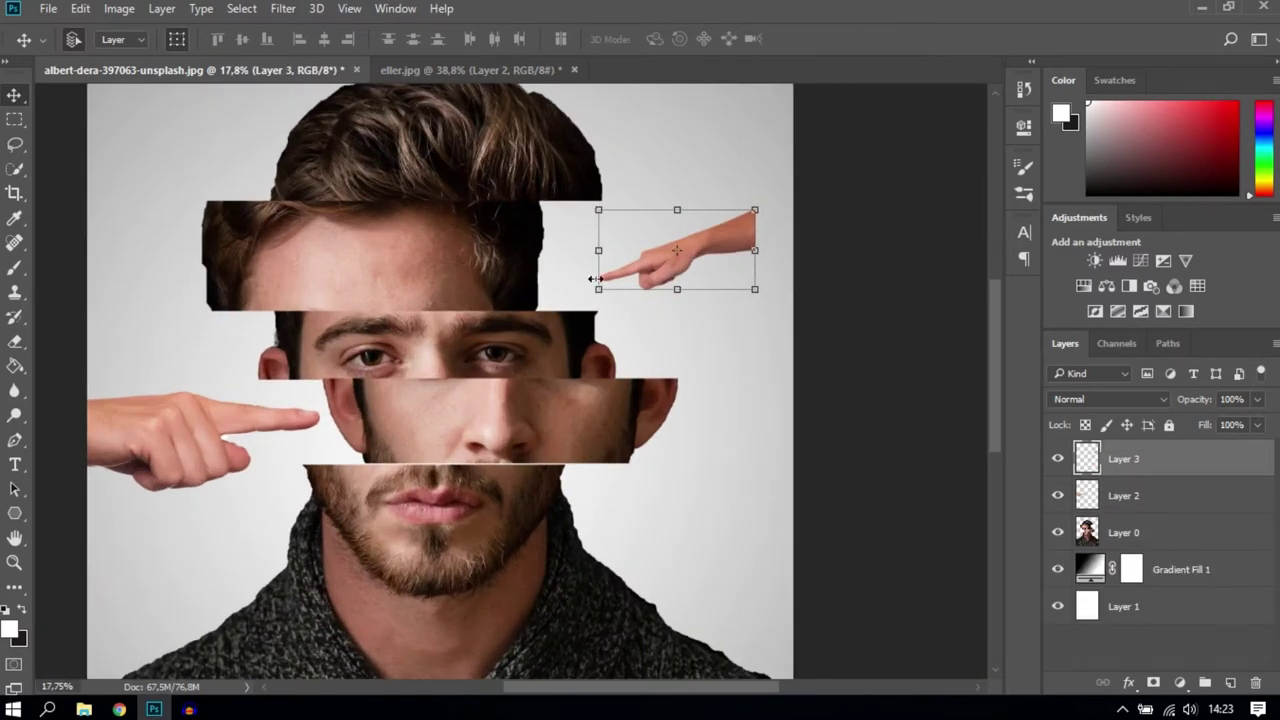
scroll(615, 277, "up", 2)
left_click_drag(586, 297, 428, 368)
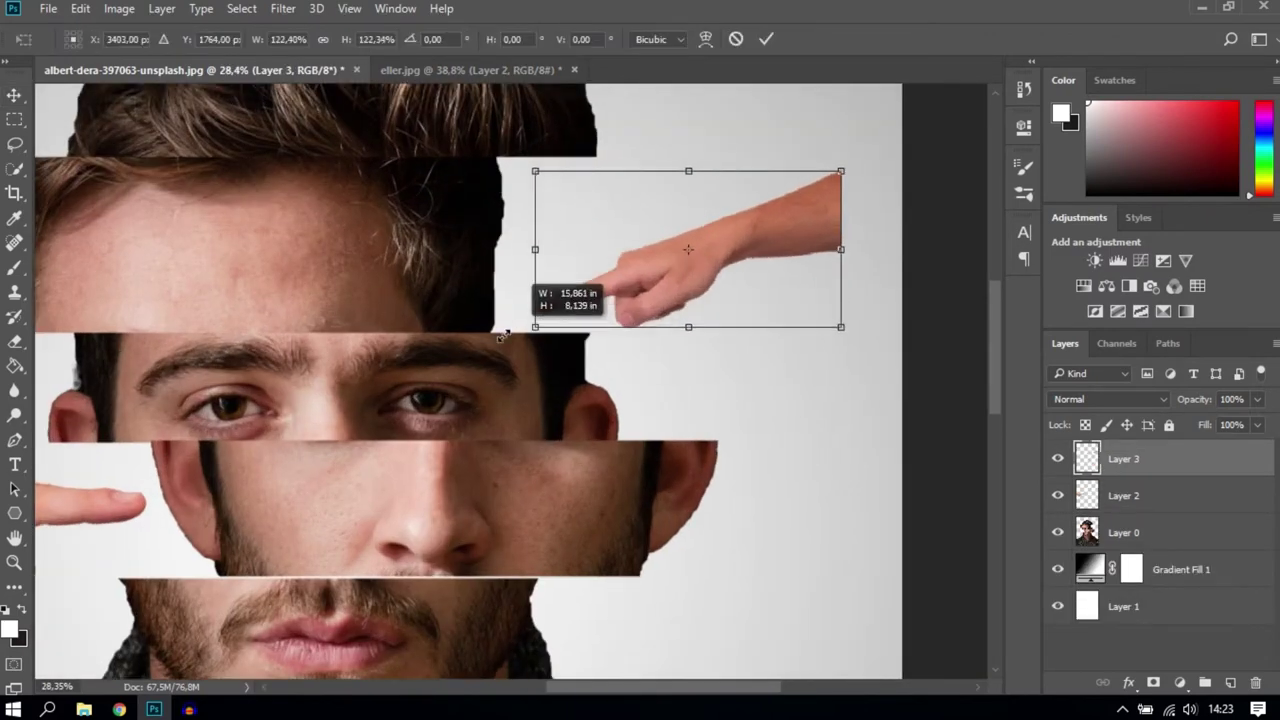
left_click_drag(877, 144, 904, 215)
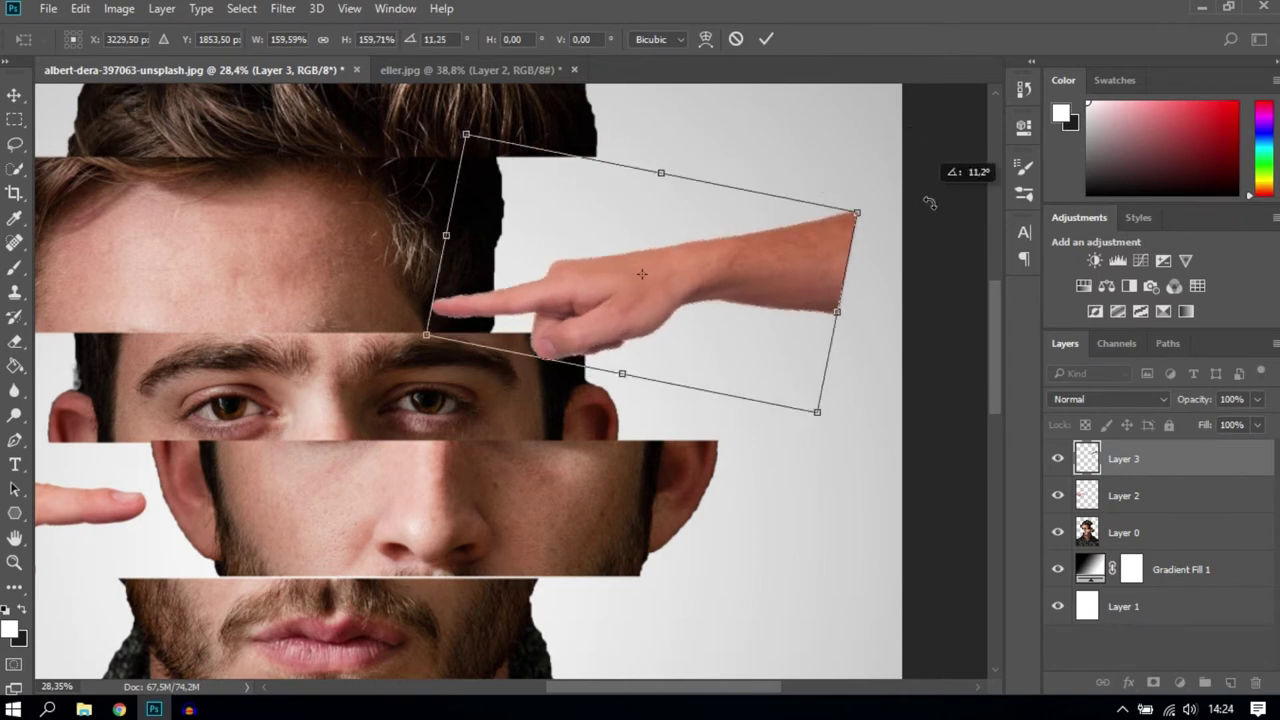
left_click_drag(798, 273, 856, 249)
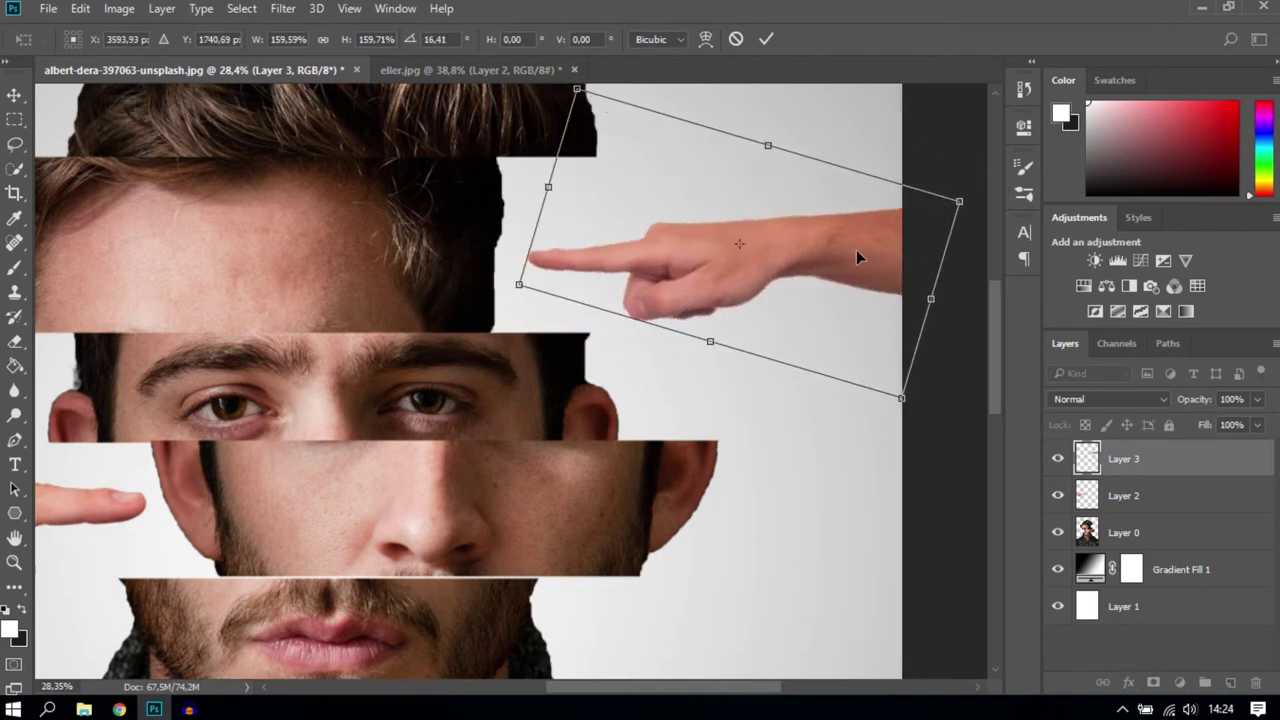
left_click_drag(521, 286, 378, 311)
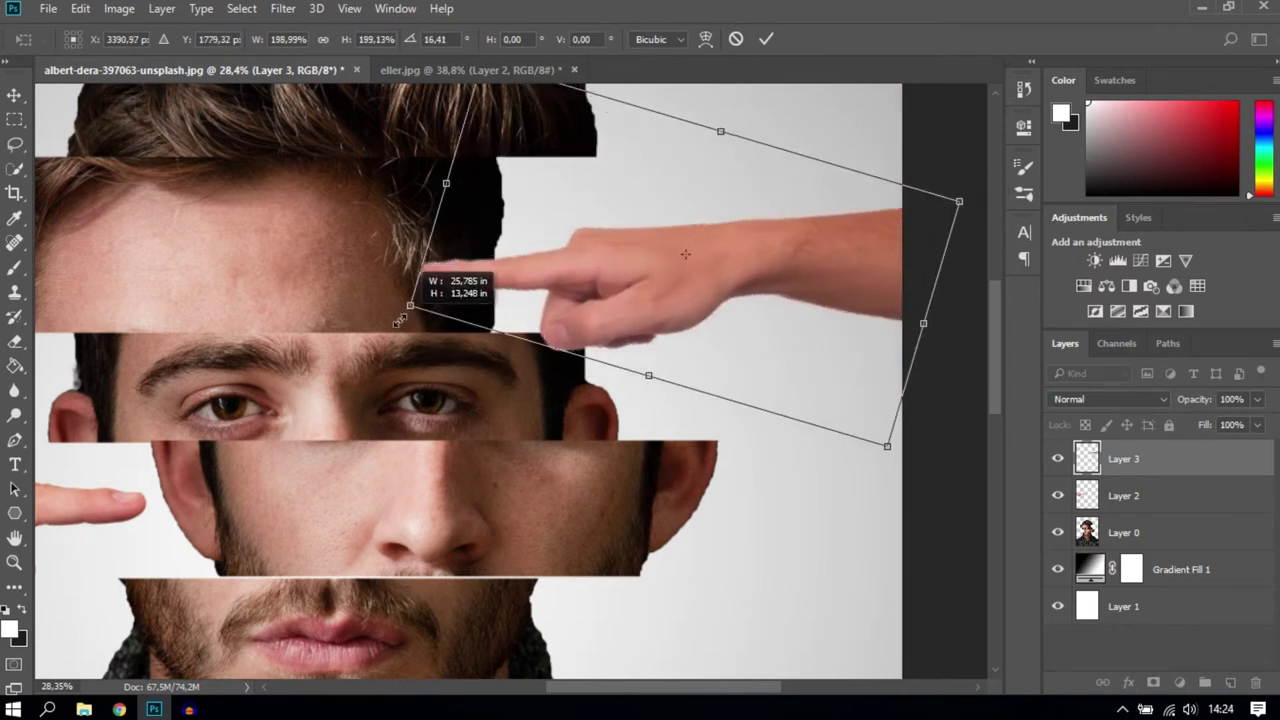
left_click_drag(647, 310, 767, 266)
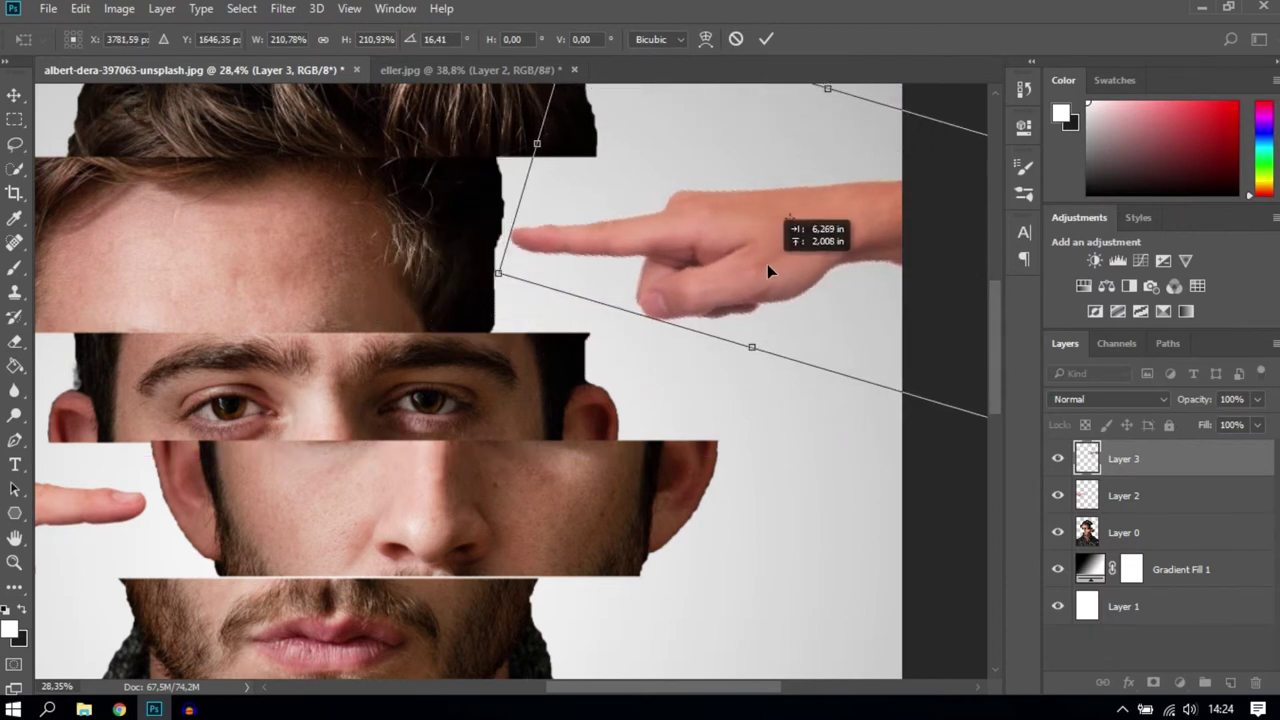
left_click(768, 41)
left_click(780, 434)
Enlarge the right-side hand slightly, shift it right, and commit the transform
scroll(449, 606, "down", 3)
scroll(447, 604, "down", 3)
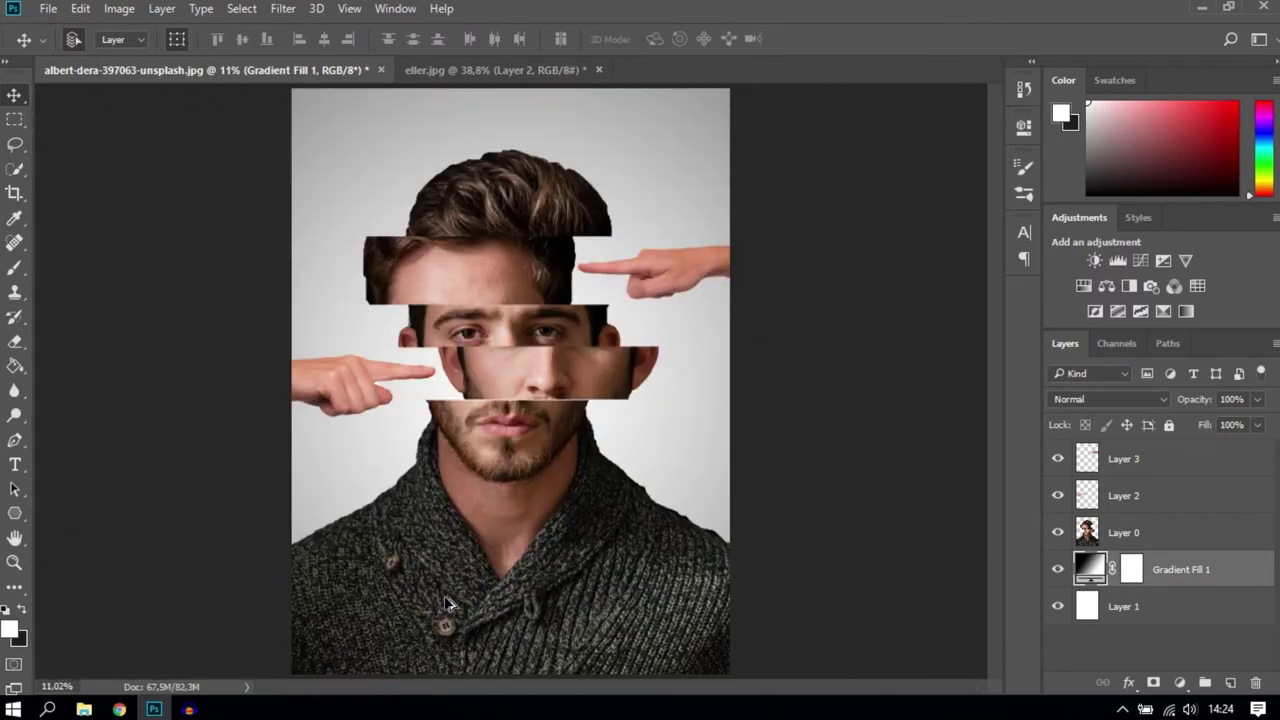
scroll(406, 443, "up", 2)
scroll(406, 443, "down", 1)
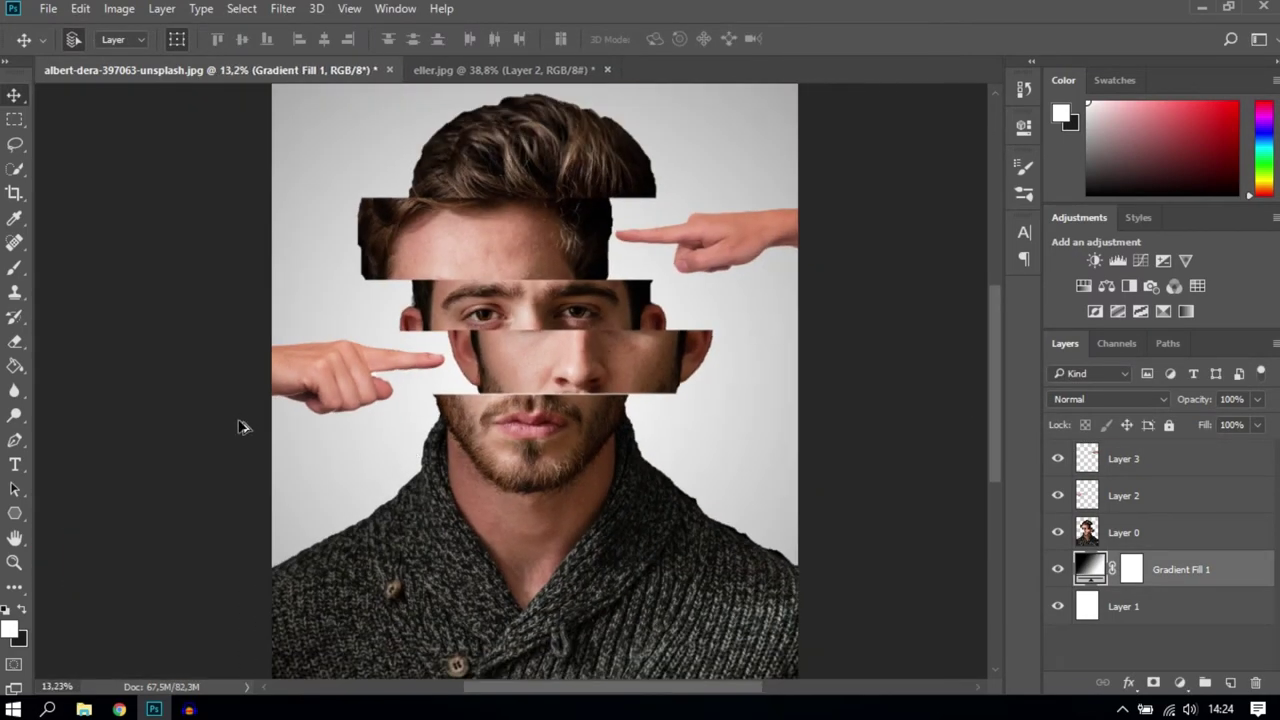
scroll(517, 274, "up", 3)
scroll(600, 300, "up", 2)
left_click(615, 307)
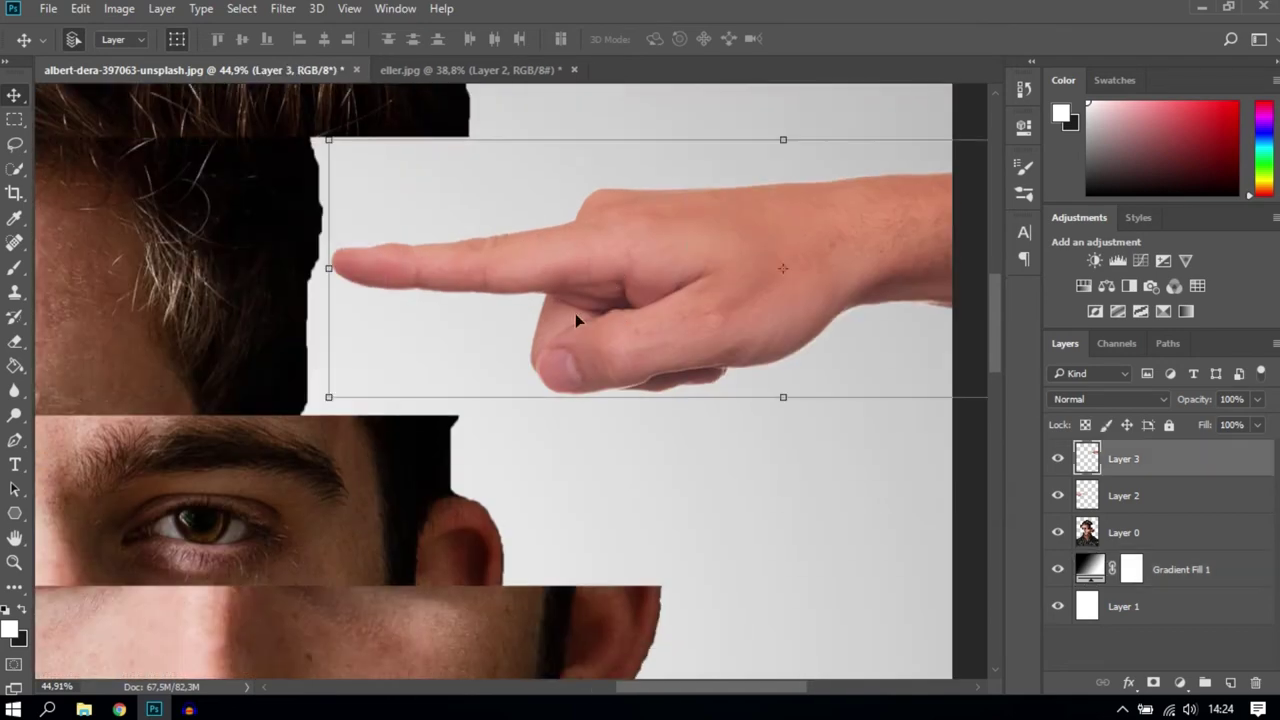
left_click_drag(332, 399, 290, 407)
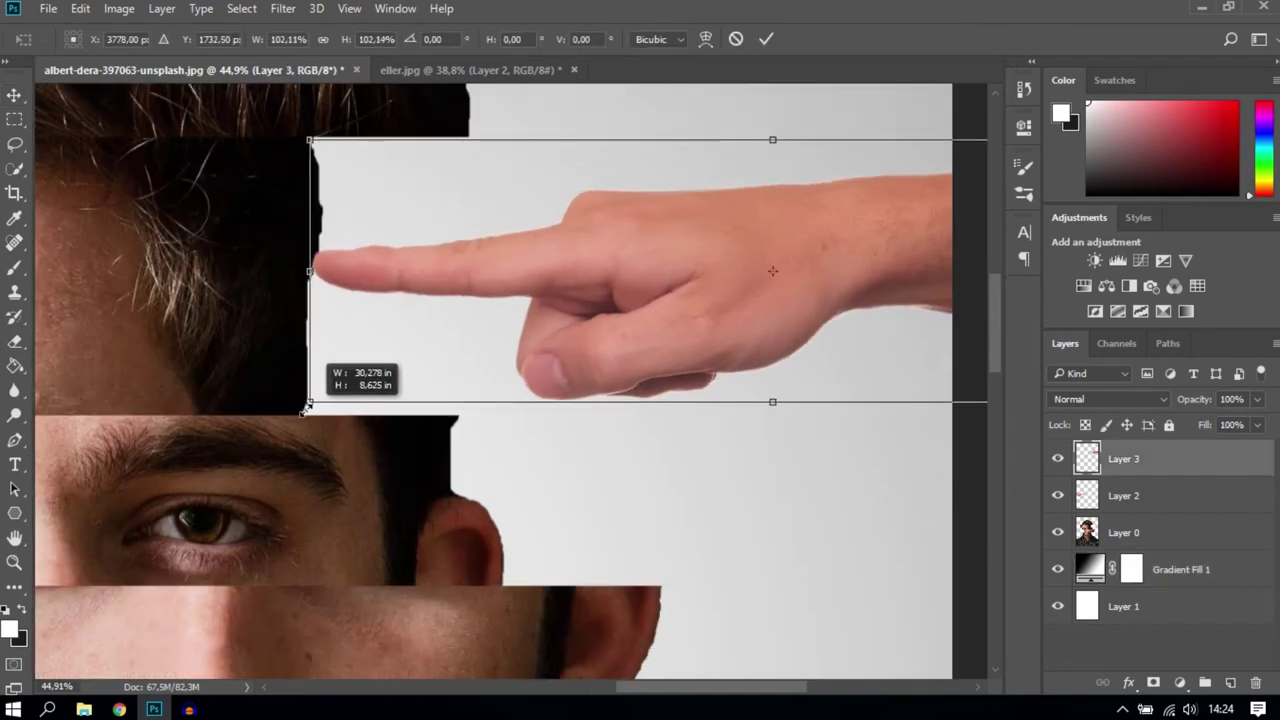
left_click_drag(633, 318, 666, 318)
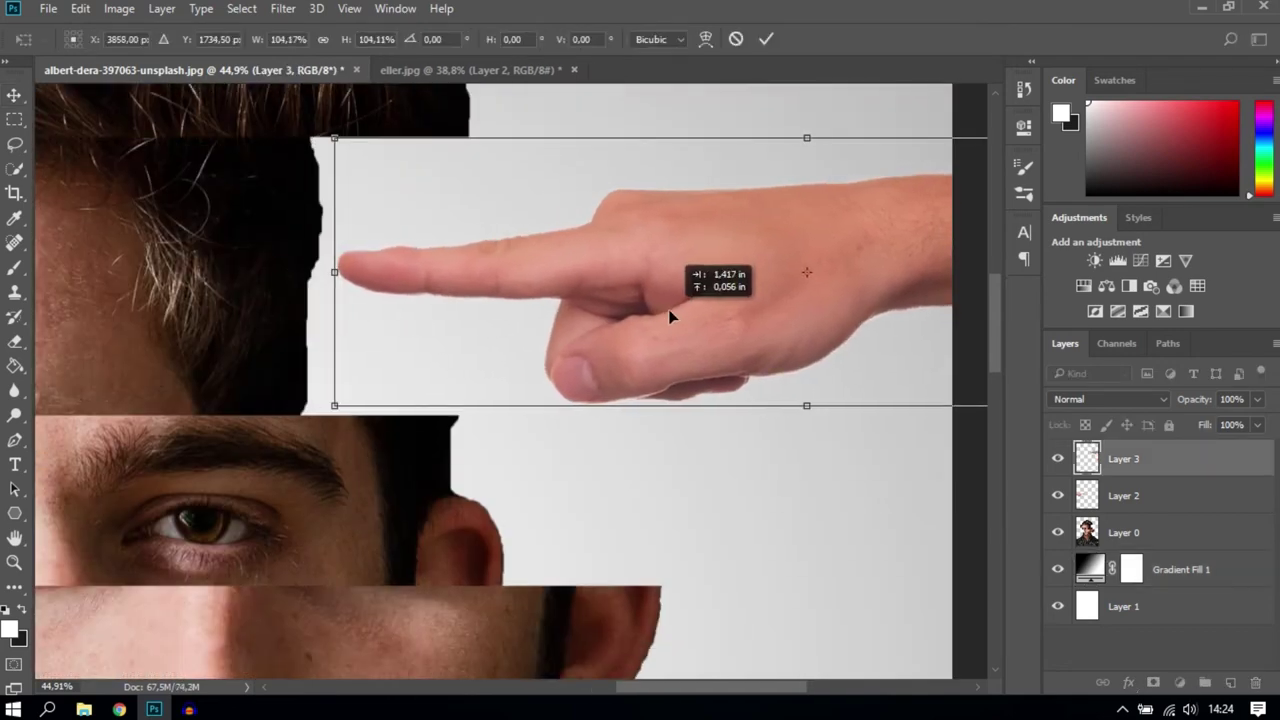
left_click(764, 40)
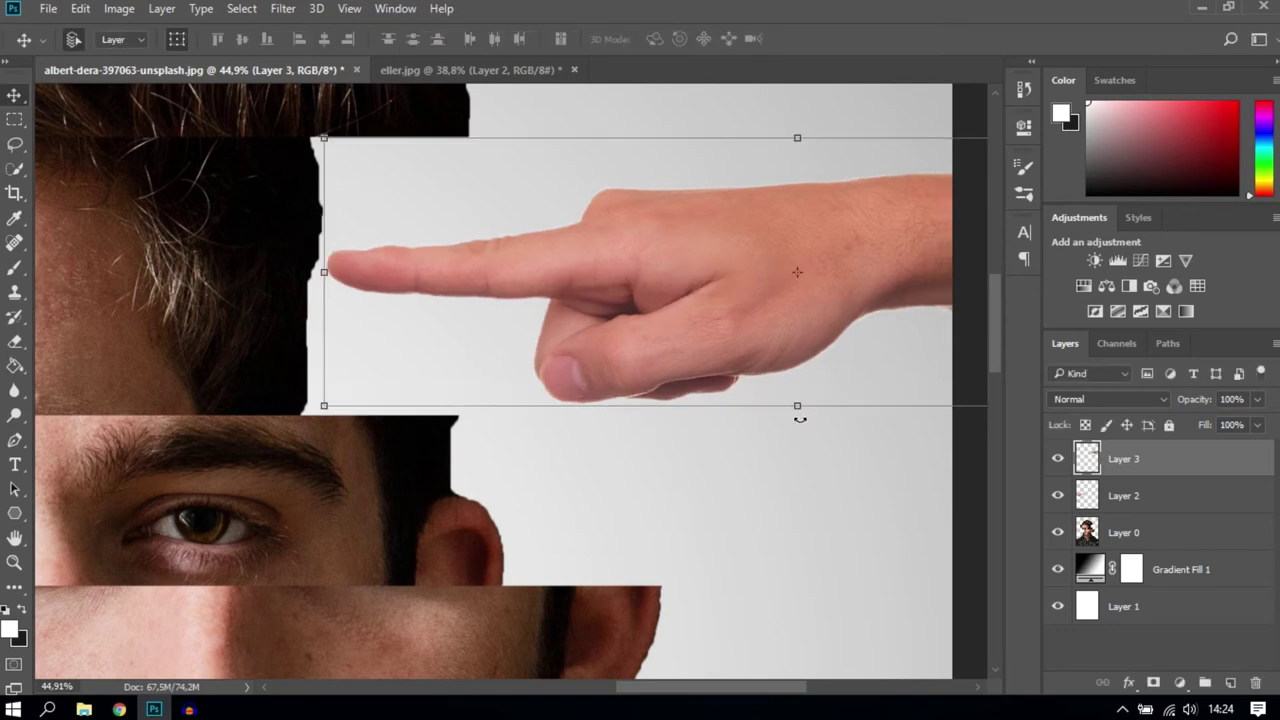
Deselect the layers and view the finished composition
left_click(806, 500)
scroll(800, 495, "down", 2)
scroll(792, 497, "down", 2)
scroll(790, 497, "up", 2)
scroll(588, 527, "down", 1)
scroll(627, 509, "down", 1)
left_click(855, 385)
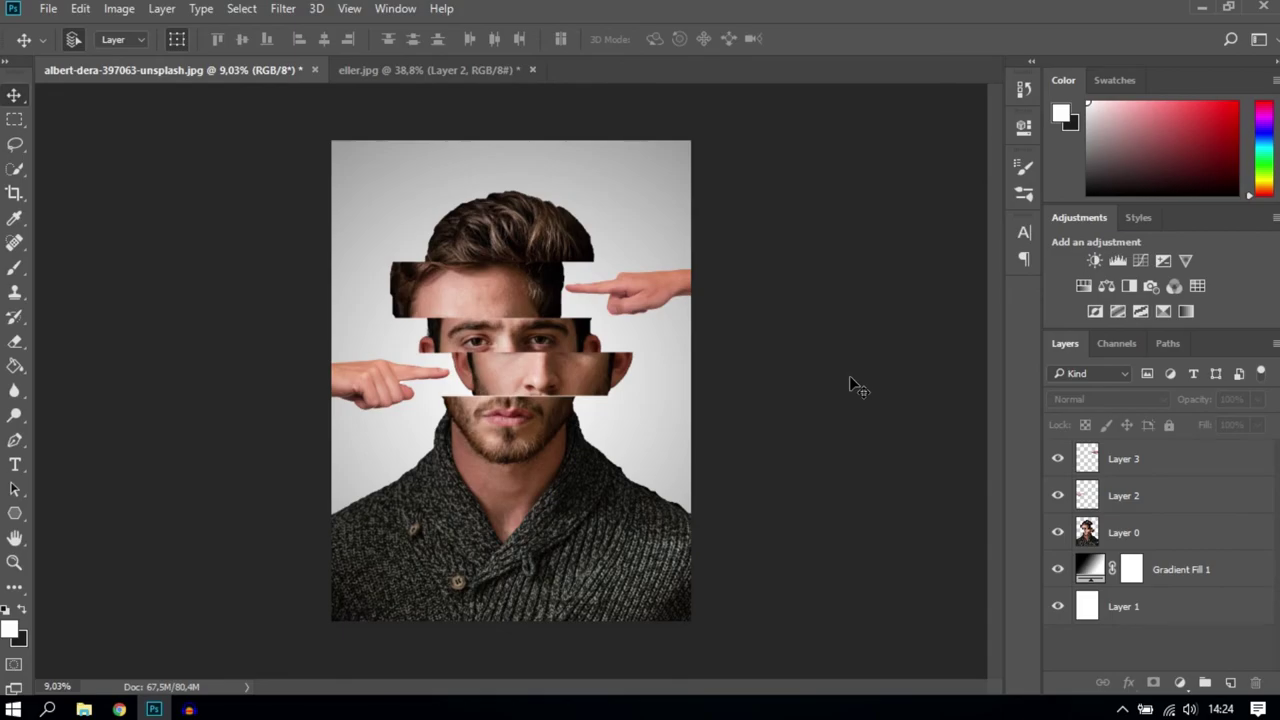